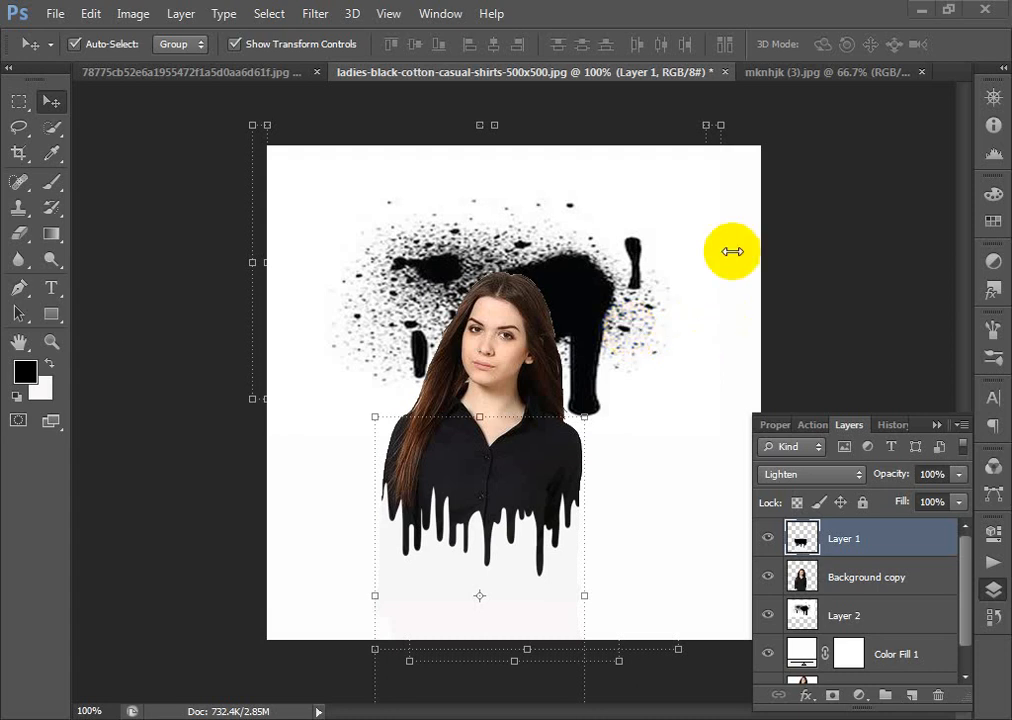
- Close all open documents, discarding the changes to the ladies-black-cotton-casual-shirts composition
{"action": "left_click", "coordinate": [984, 11]}
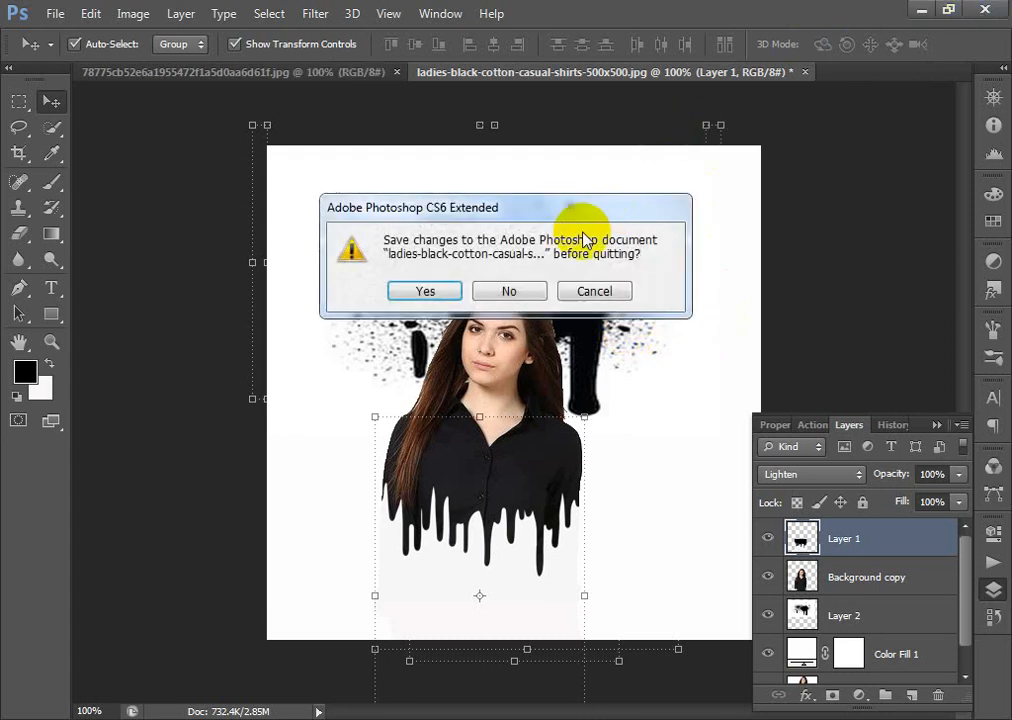
{"action": "left_click", "coordinate": [594, 291]}
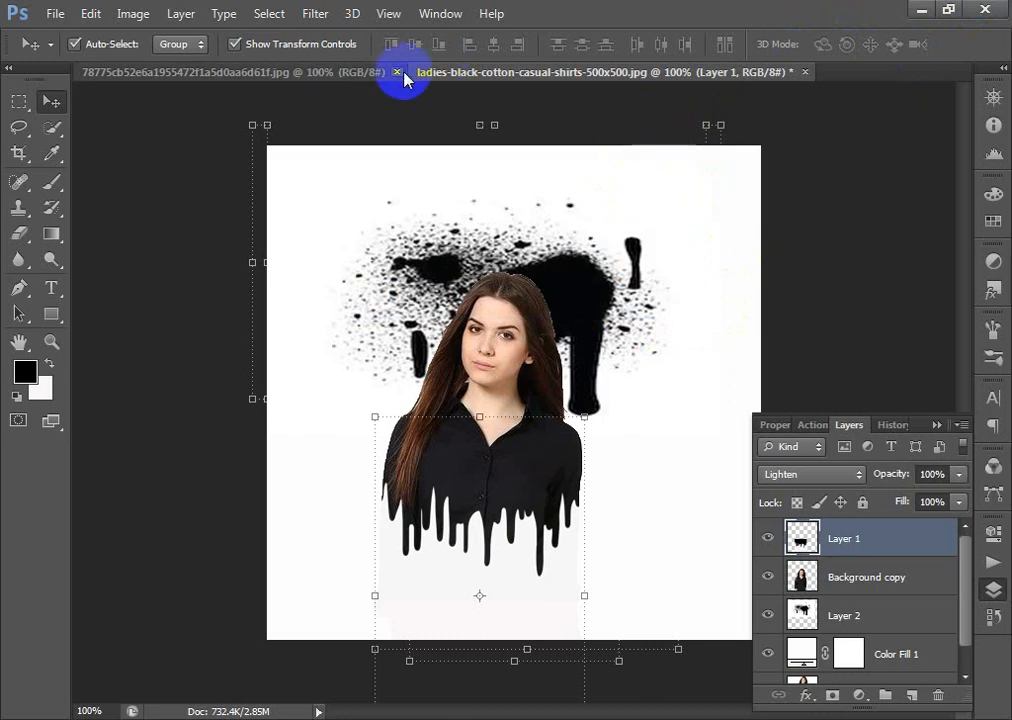
{"action": "left_click", "coordinate": [396, 72]}
{"action": "left_click", "coordinate": [470, 72]}
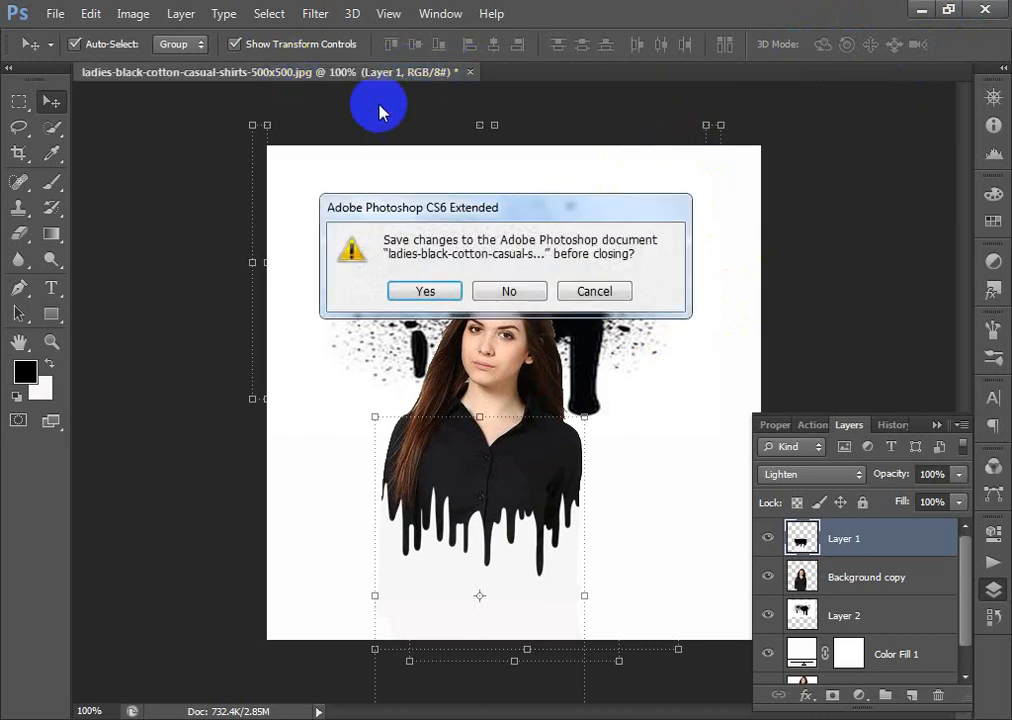
{"action": "left_click", "coordinate": [510, 296]}
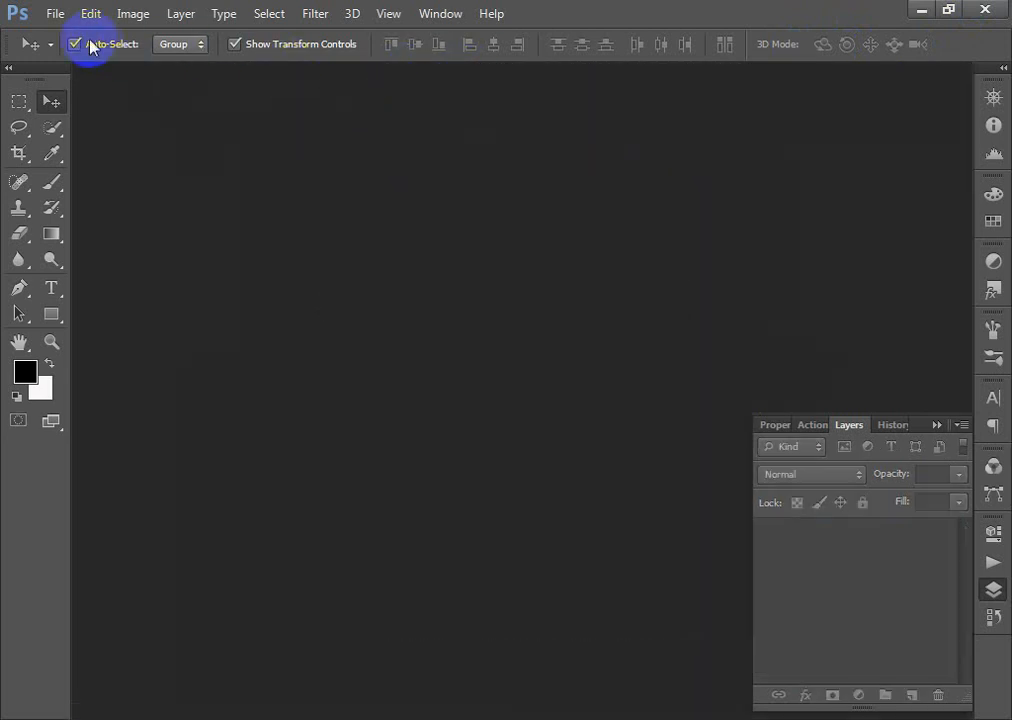
- Open the paint splatter, ladies-black-cotton-casual-shirts and mknhjk (3) images together from My Pictures
{"action": "left_click", "coordinate": [55, 17]}
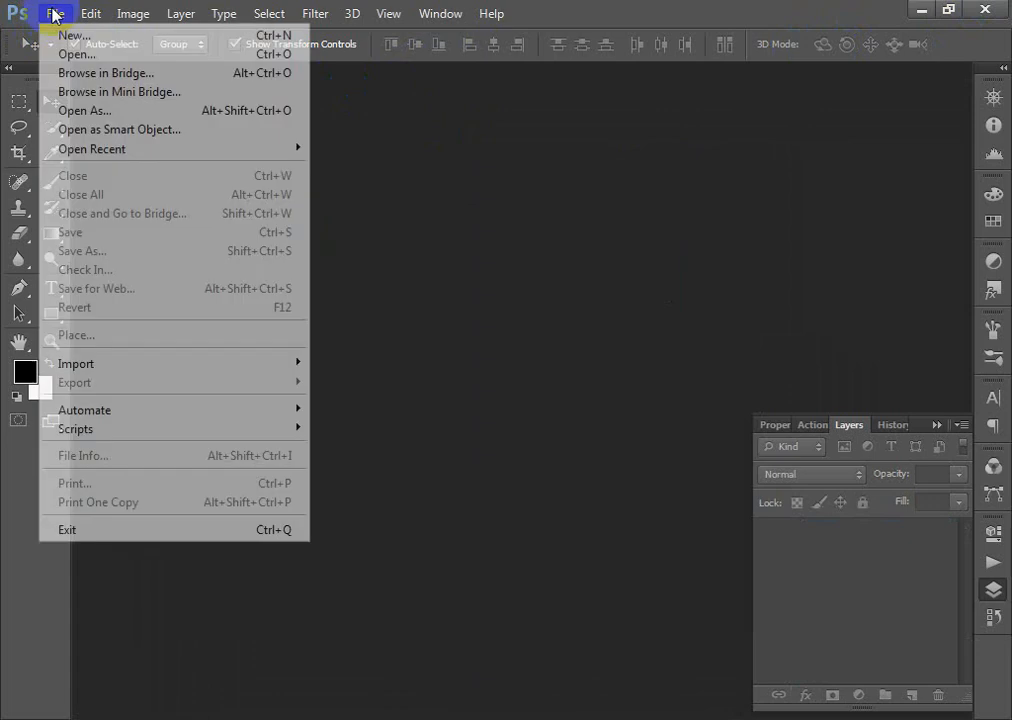
{"action": "left_click", "coordinate": [100, 55]}
{"action": "left_click_drag", "start_coordinate": [675, 337], "coordinate": [250, 165]}
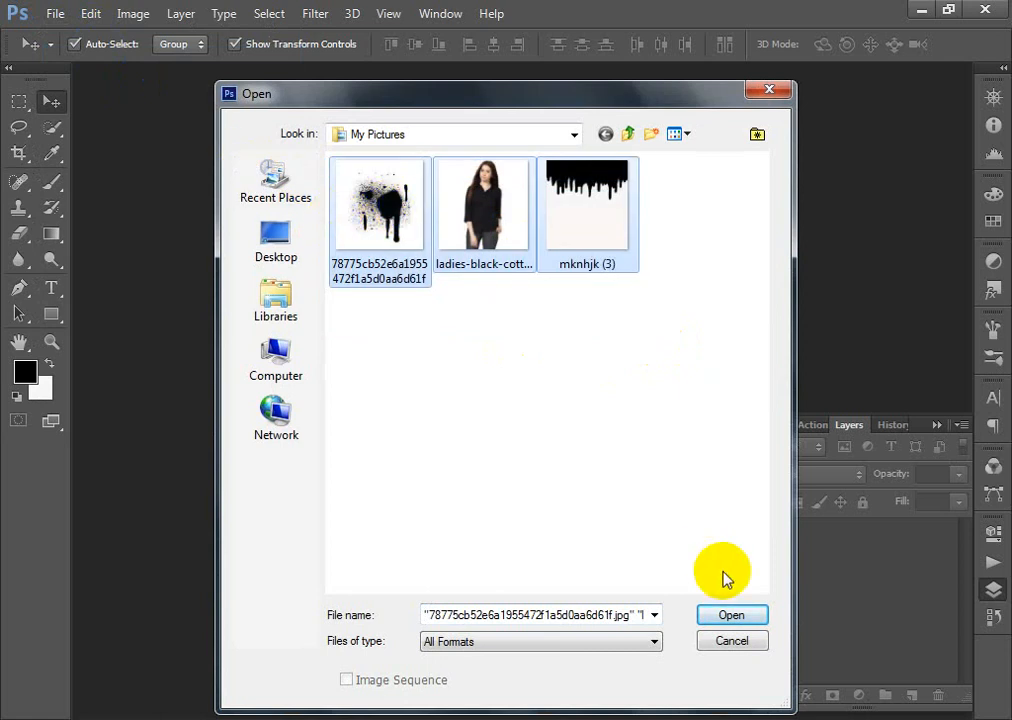
{"action": "left_click", "coordinate": [716, 618]}
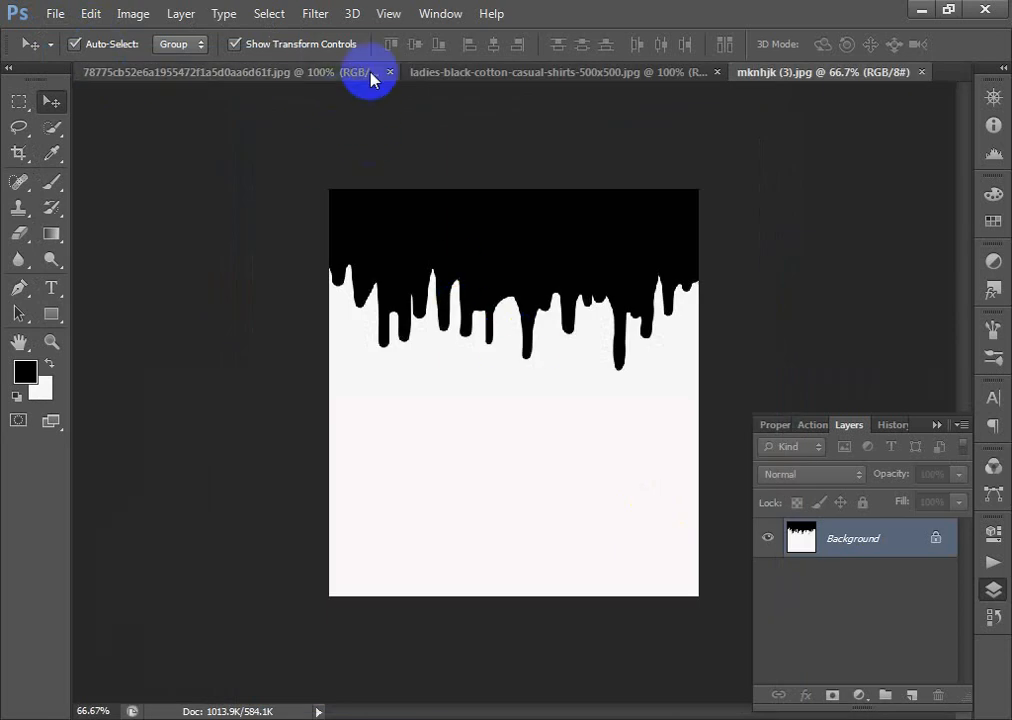
- Look over the woman's photo and the black drip image, then return to the woman's photo
{"action": "left_click", "coordinate": [422, 77]}
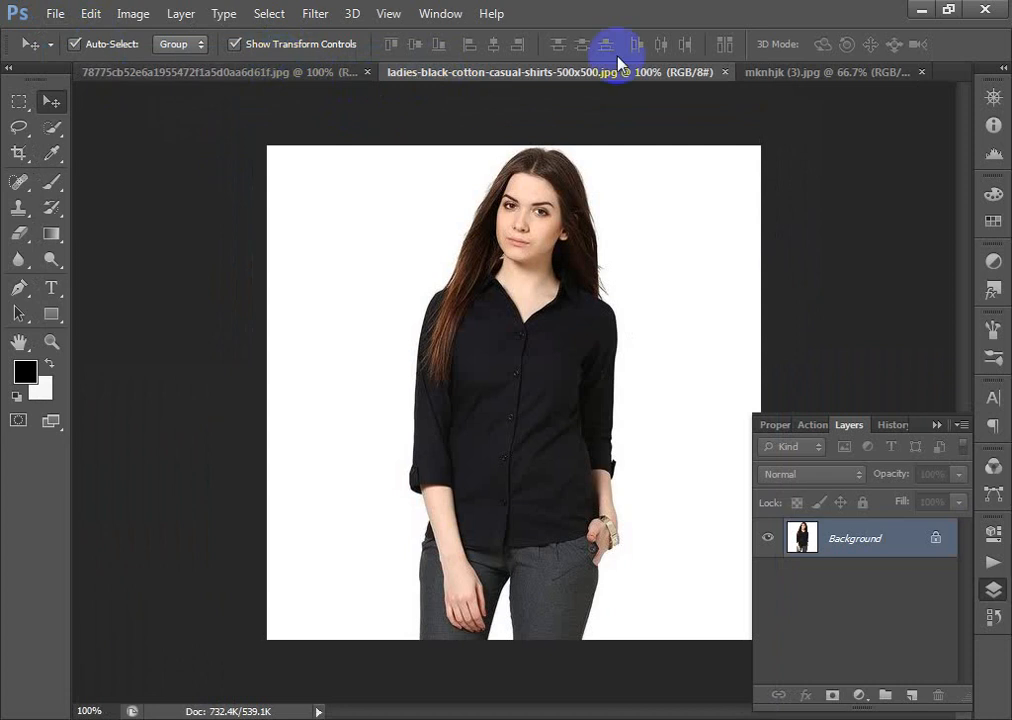
{"action": "left_click", "coordinate": [752, 71]}
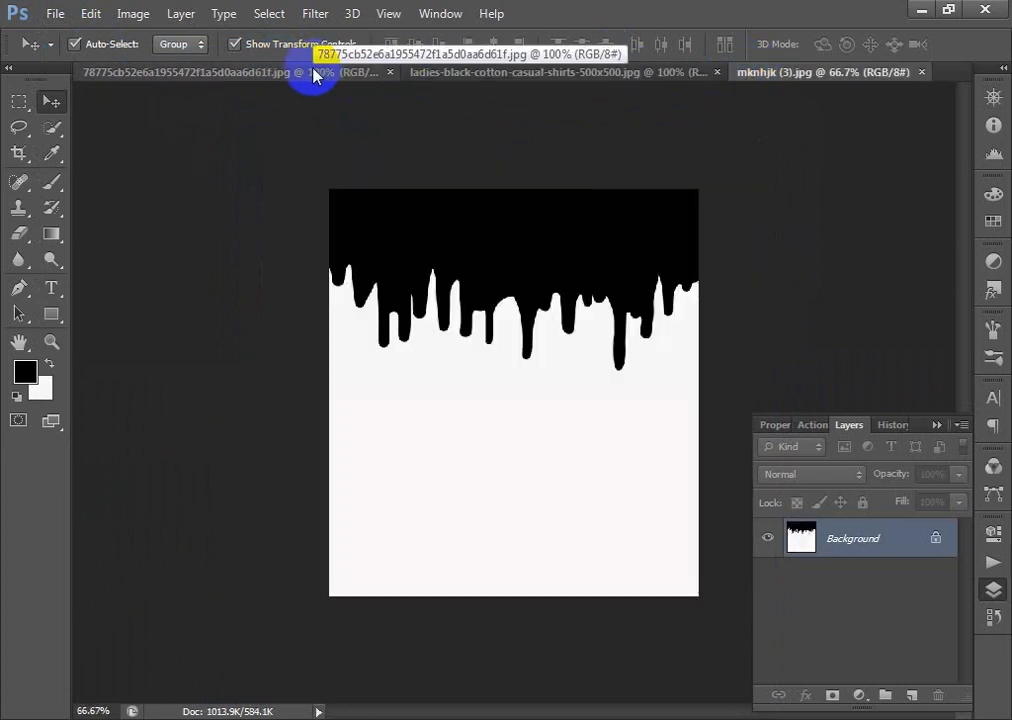
{"action": "left_click", "coordinate": [477, 75]}
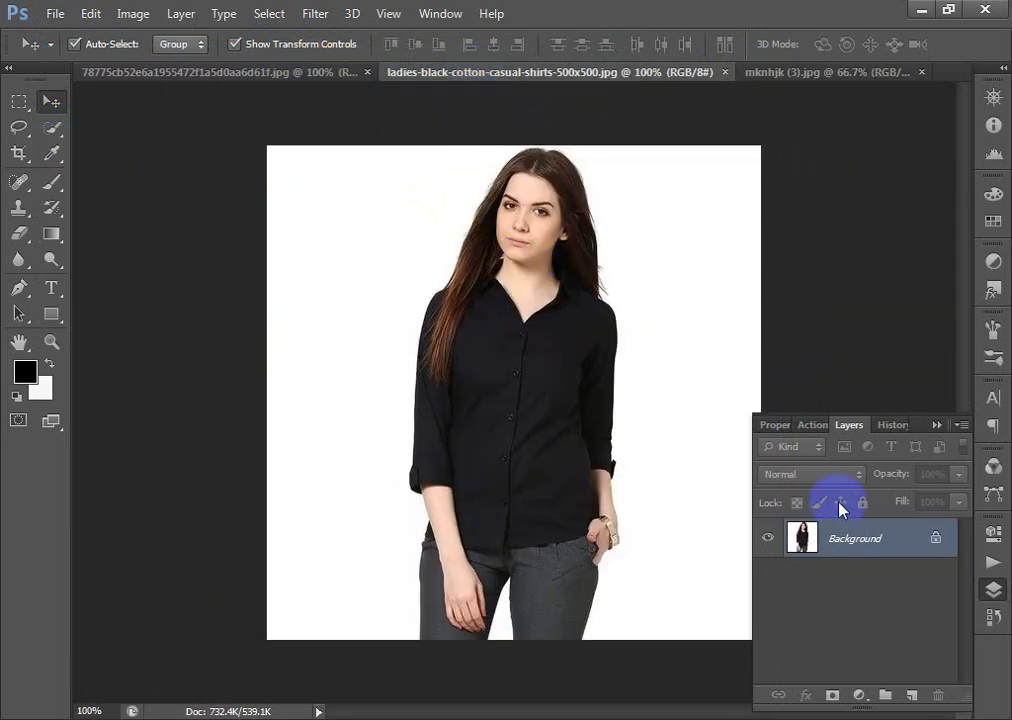
{"action": "left_click_drag", "start_coordinate": [827, 535], "coordinate": [518, 279]}
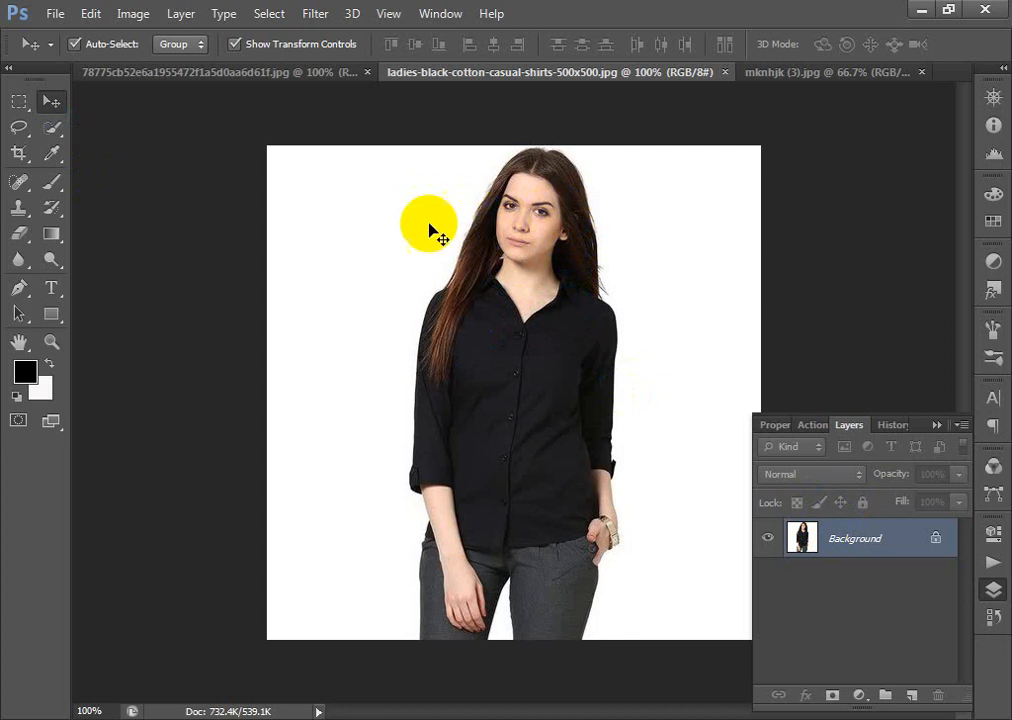
{"action": "left_click", "coordinate": [166, 165]}
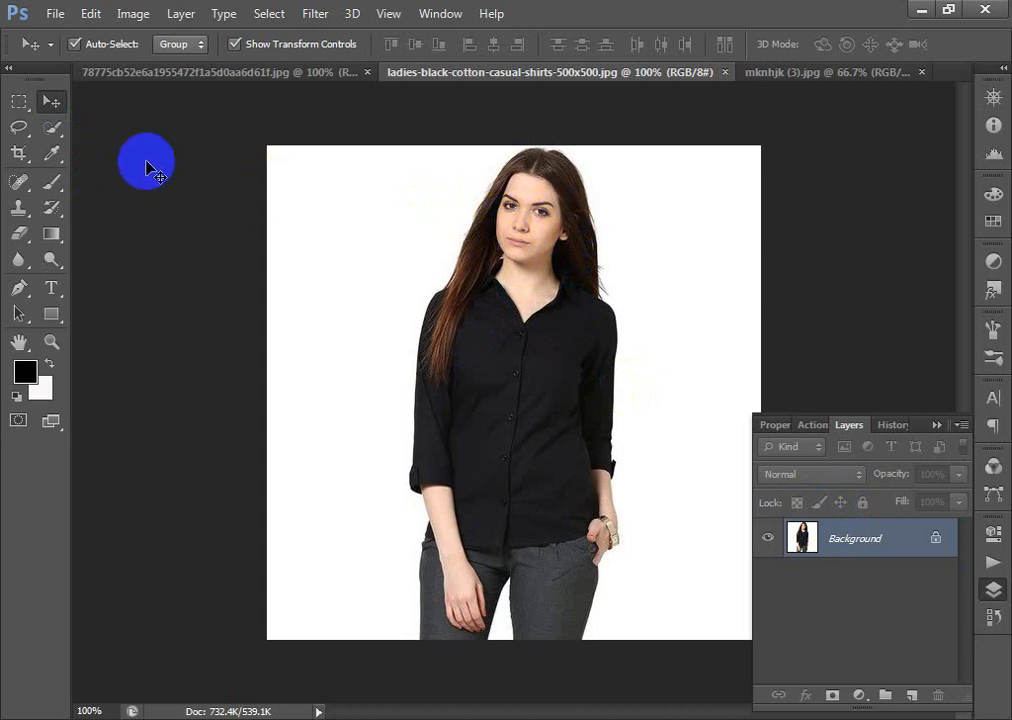
- Select the whole woman, including hair, face, arms and trousers, with the Quick Selection tool
{"action": "left_click", "coordinate": [56, 135]}
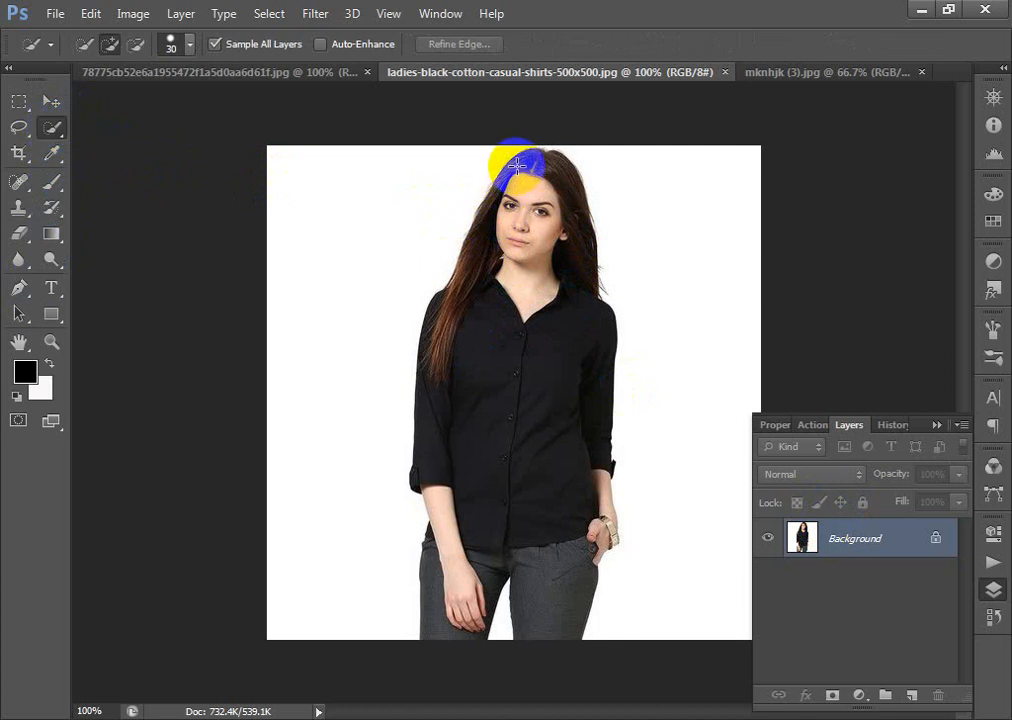
{"action": "mouse_move", "coordinate": [519, 166]}
{"action": "left_mouse_down"}
{"action": "mouse_move", "coordinate": [533, 250]}
{"action": "mouse_move", "coordinate": [557, 231]}
{"action": "mouse_move", "coordinate": [553, 218]}
{"action": "mouse_move", "coordinate": [575, 296]}
{"action": "mouse_move", "coordinate": [550, 346]}
{"action": "mouse_move", "coordinate": [542, 342]}
{"action": "mouse_move", "coordinate": [581, 666]}
{"action": "left_mouse_up"}
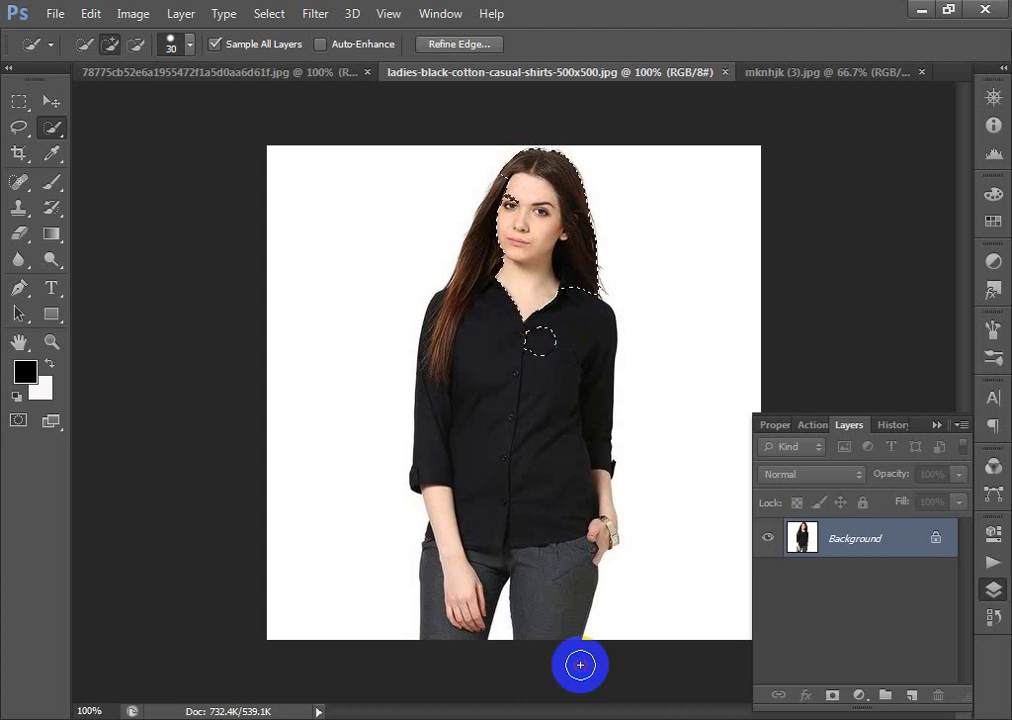
{"action": "left_click_drag", "start_coordinate": [458, 585], "coordinate": [439, 636]}
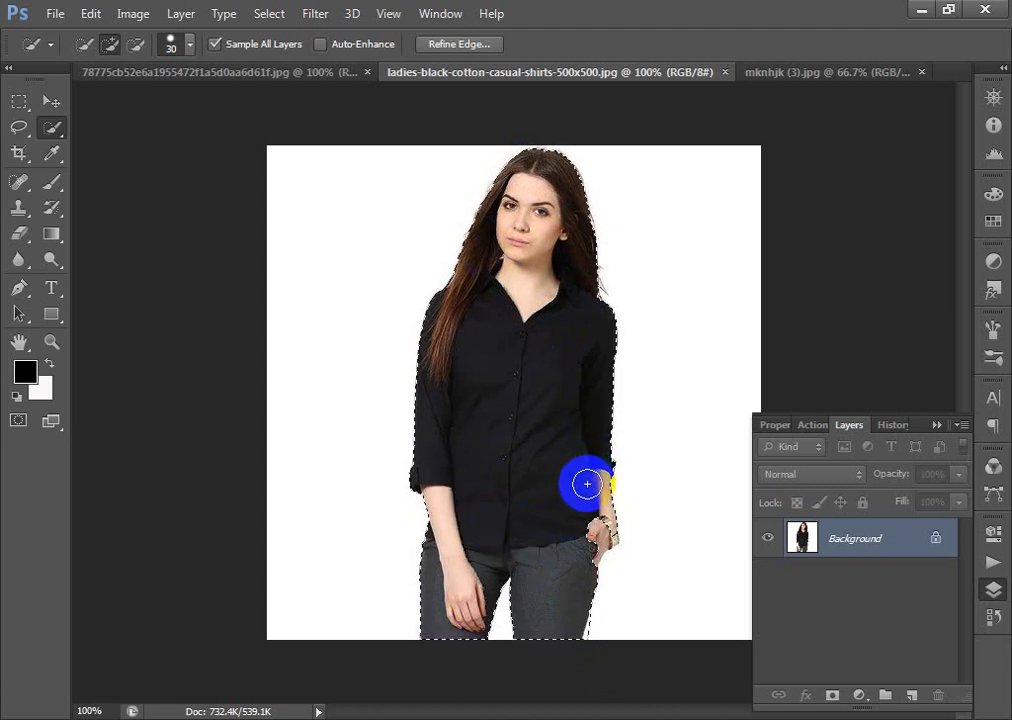
{"action": "left_click_drag", "start_coordinate": [585, 479], "coordinate": [604, 539]}
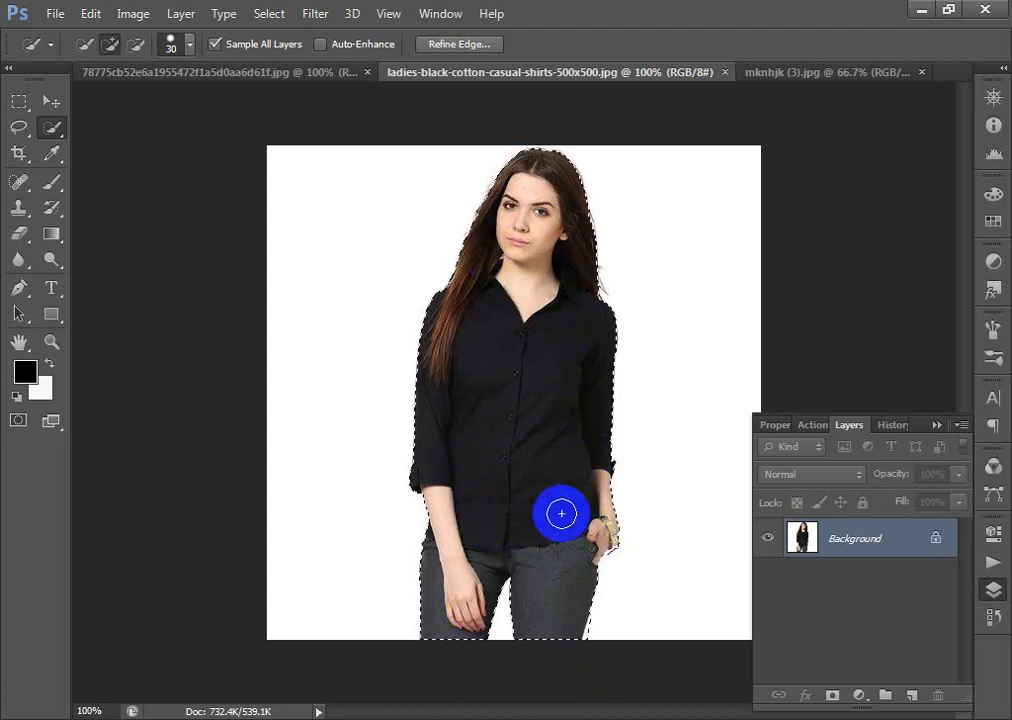
{"action": "left_click", "coordinate": [517, 233]}
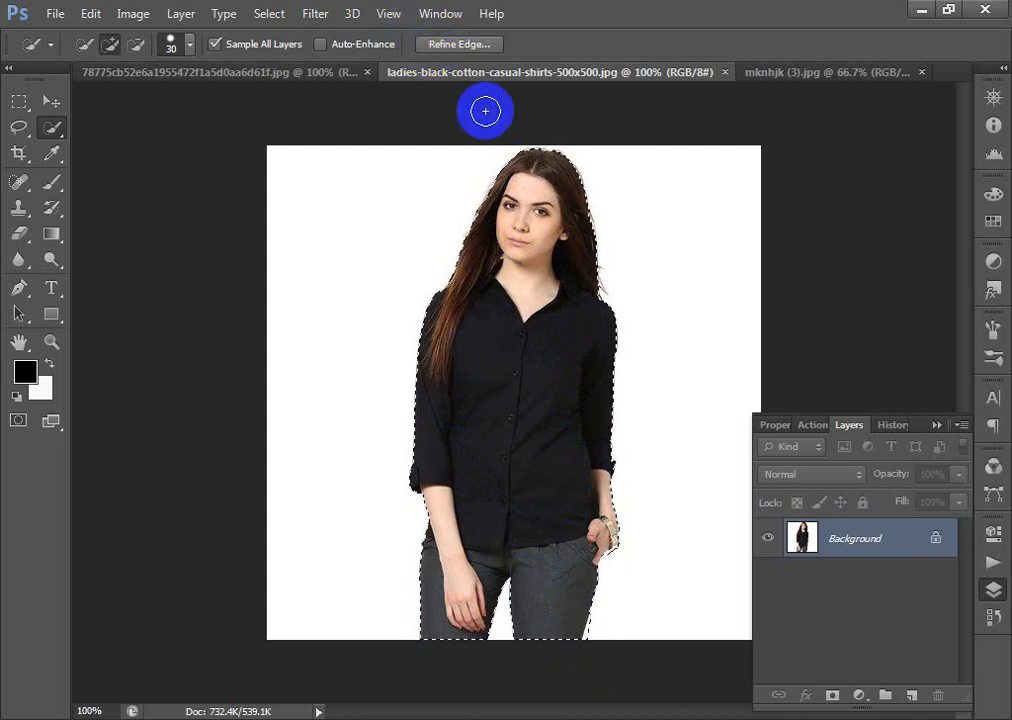
{"action": "left_click", "coordinate": [516, 238]}
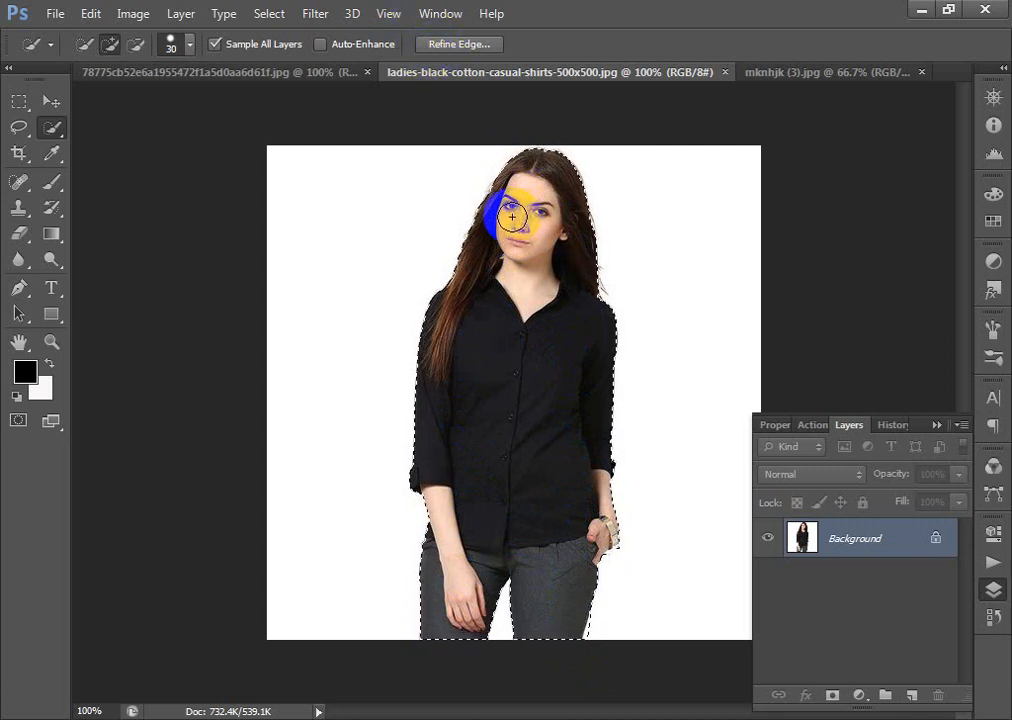
- Use Refine Edge to output the selected woman to a new layer
{"action": "left_click", "coordinate": [441, 53]}
{"action": "left_click", "coordinate": [438, 46]}
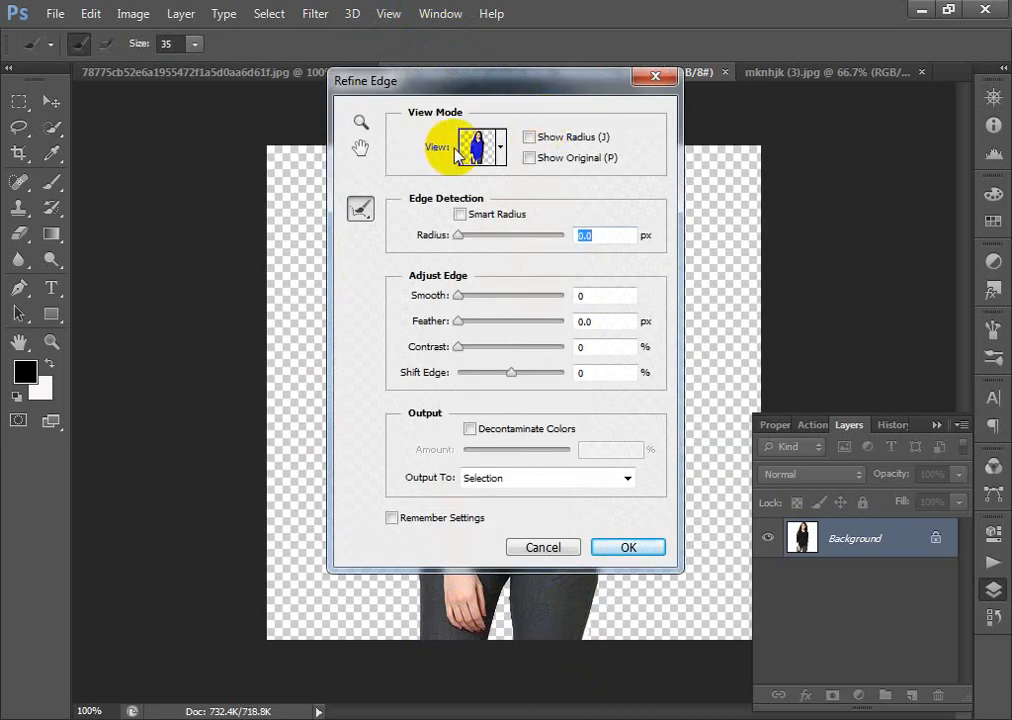
{"action": "left_click", "coordinate": [500, 147]}
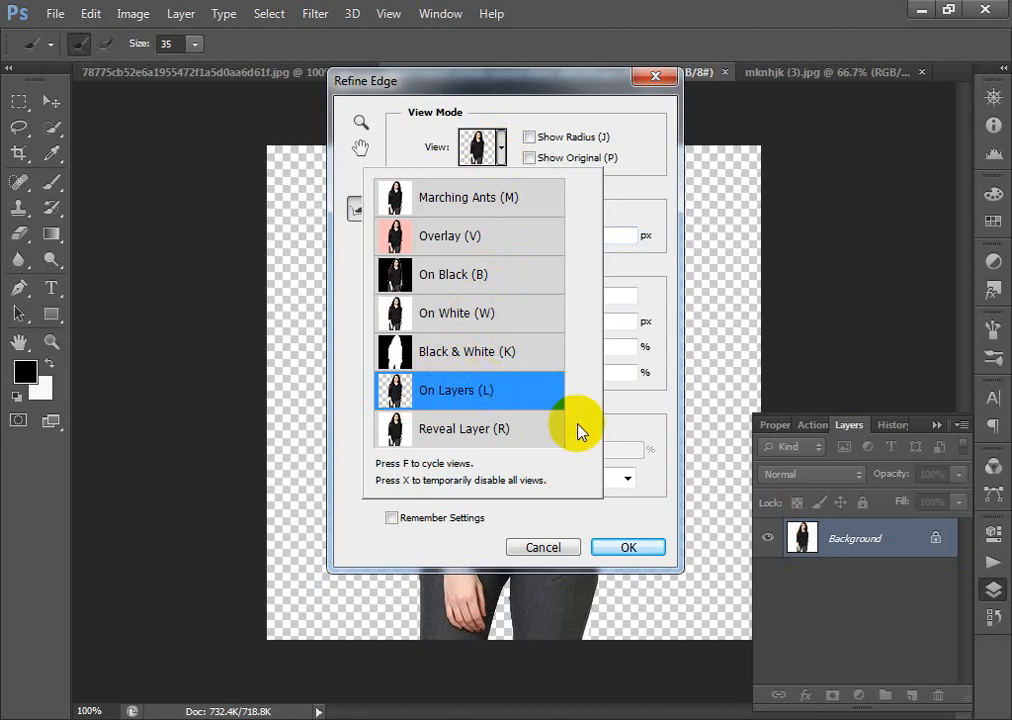
{"action": "left_click", "coordinate": [517, 518]}
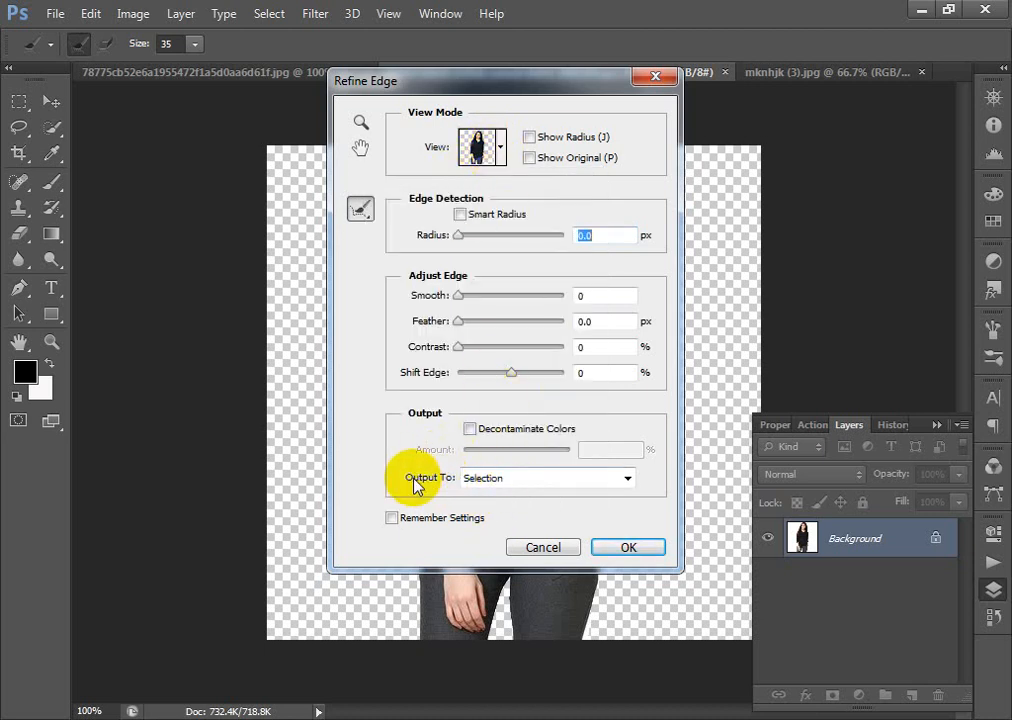
{"action": "left_click", "coordinate": [510, 477]}
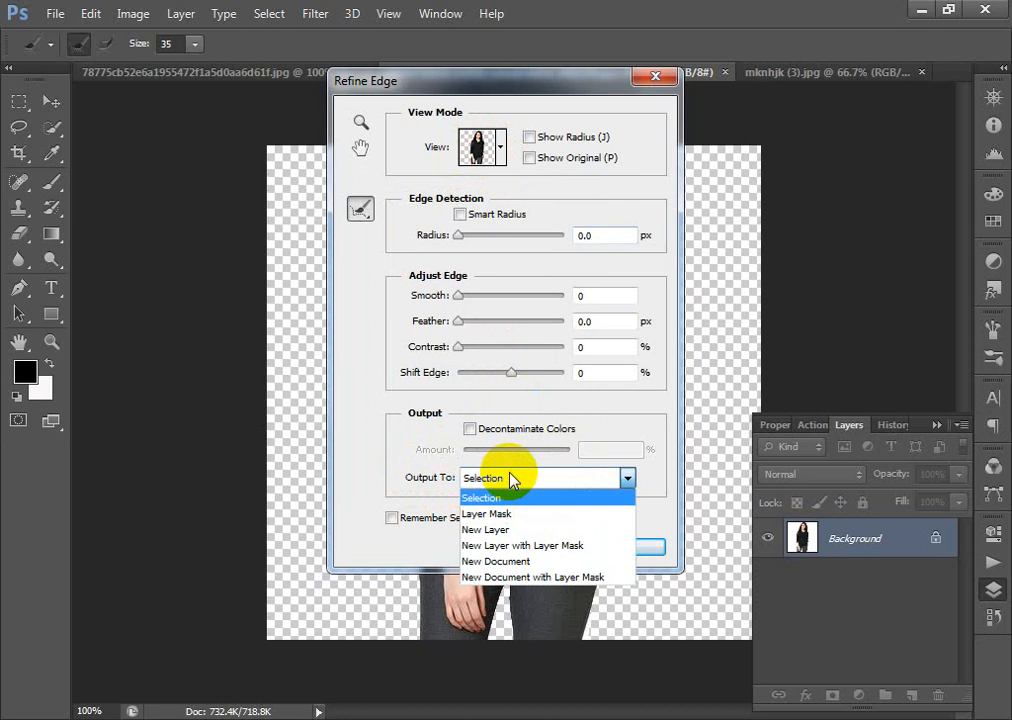
{"action": "left_click", "coordinate": [520, 532]}
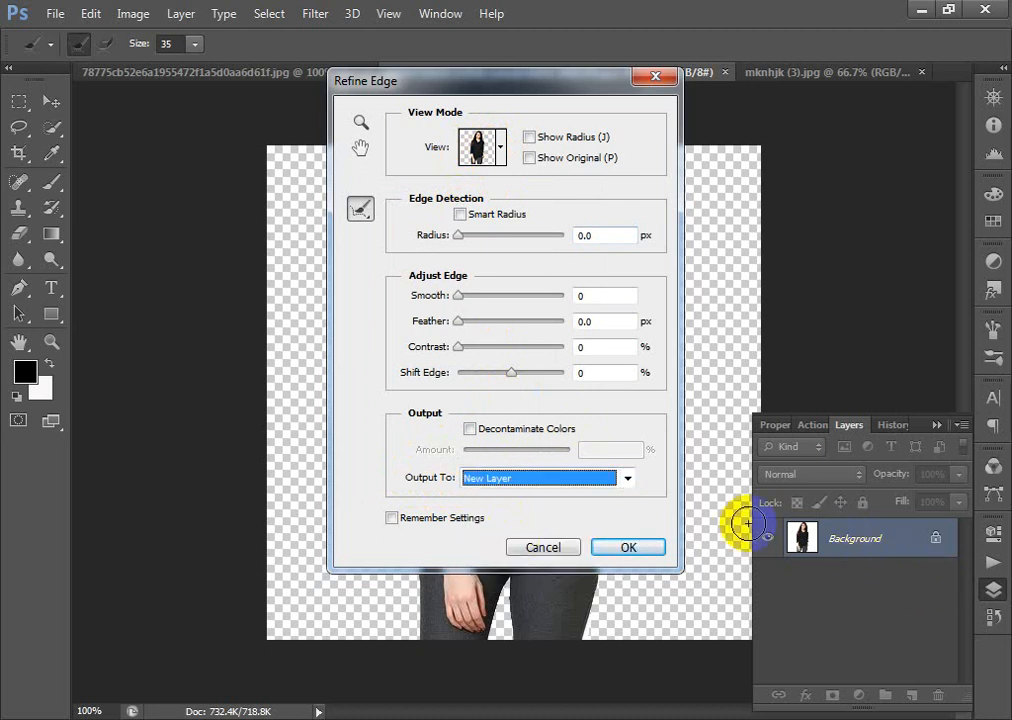
{"action": "left_click", "coordinate": [635, 546]}
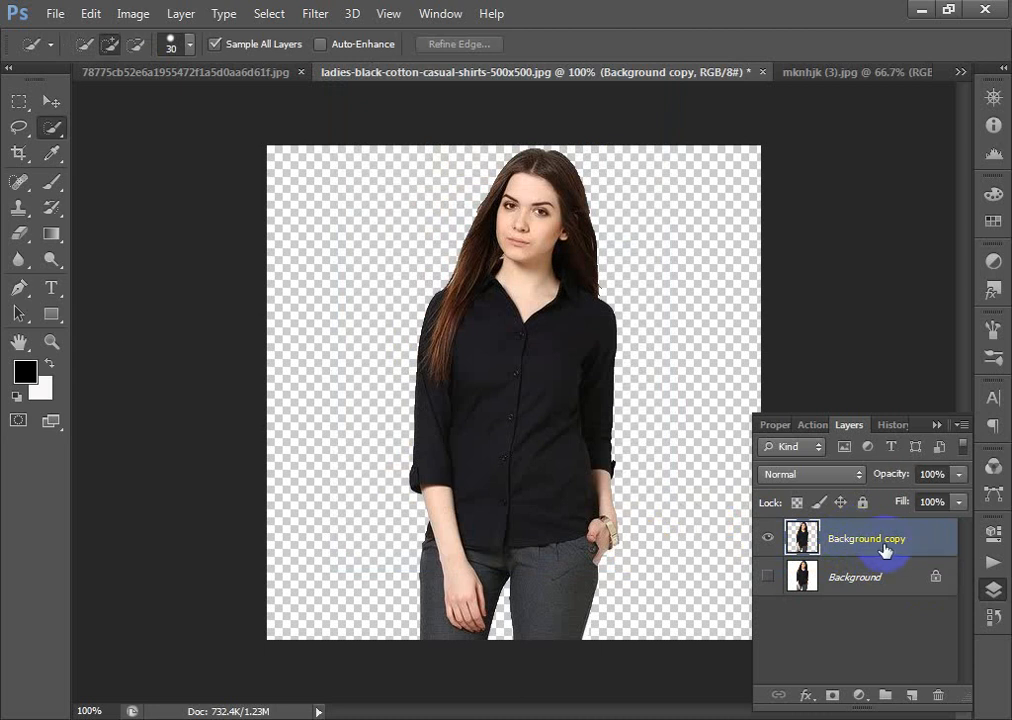
- Move the cut-out woman lower on the canvas, leaving space above her head
{"action": "left_click", "coordinate": [50, 101]}
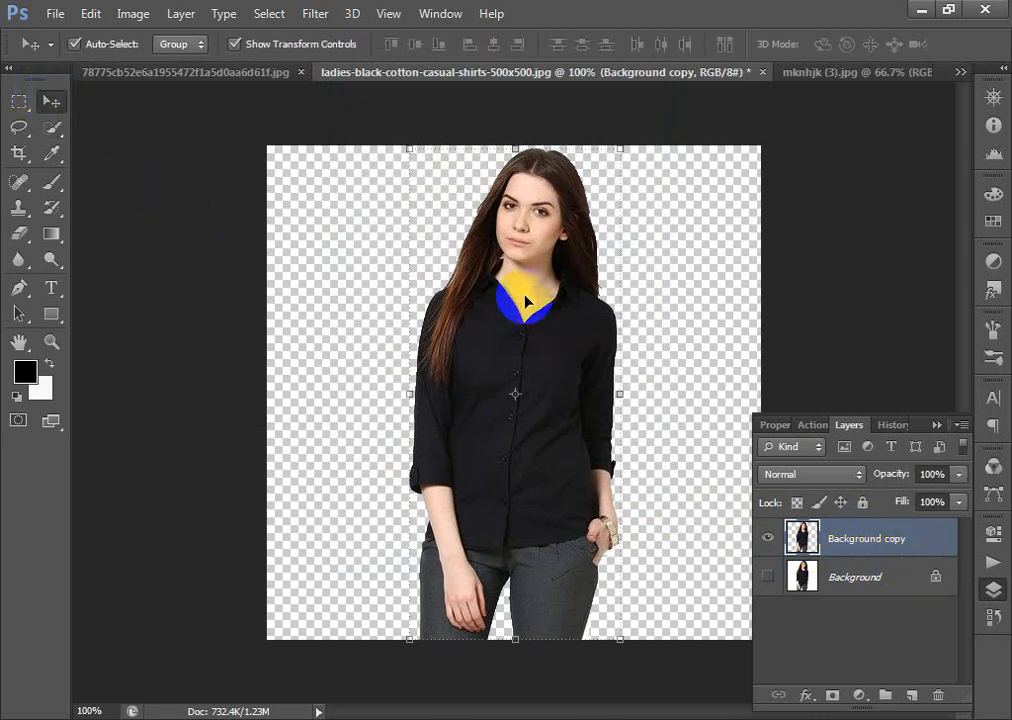
{"action": "left_click_drag", "start_coordinate": [517, 289], "coordinate": [531, 321]}
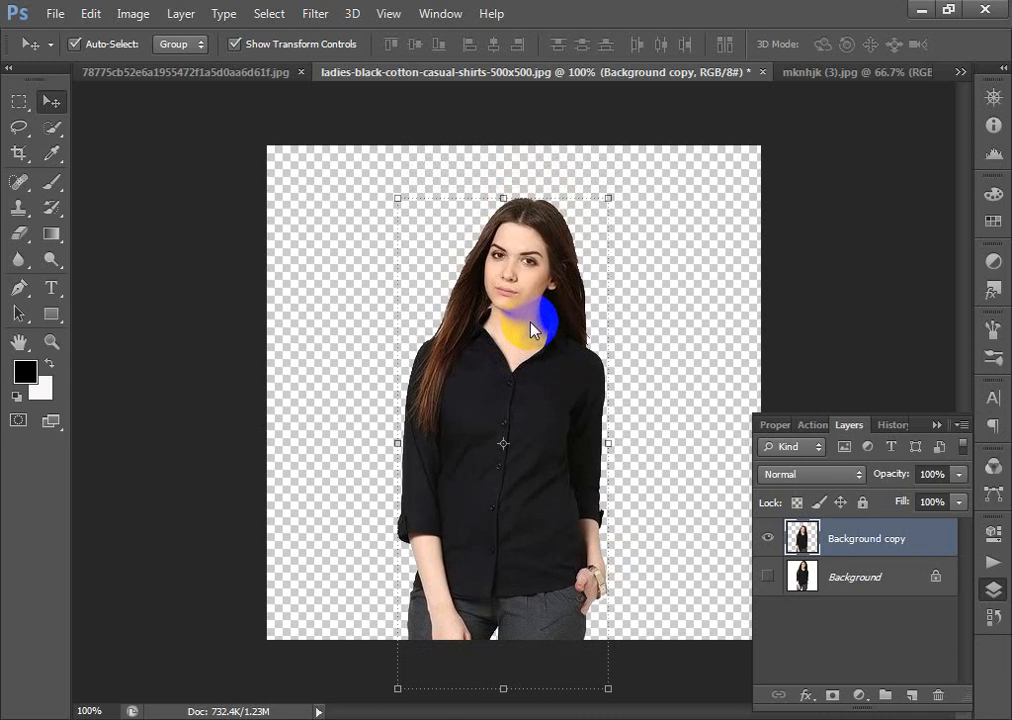
{"action": "key", "text": "Down"}
{"action": "key", "text": "Down"}
{"action": "key", "text": "Down"}
{"action": "key", "text": "Down"}
{"action": "key", "text": "Down"}
{"action": "key", "text": "Down"}
{"action": "key", "text": "Down"}
{"action": "key", "text": "Down"}
{"action": "key", "text": "Down"}
{"action": "key", "text": "Down"}
{"action": "key", "text": "Down"}
{"action": "key", "text": "Down"}
{"action": "key", "text": "Down"}
{"action": "key", "text": "Down"}
{"action": "key", "text": "Down"}
{"action": "key", "text": "Down"}
{"action": "key", "text": "Down"}
{"action": "key", "text": "Down"}
{"action": "key", "text": "Down"}
{"action": "key", "text": "Down"}
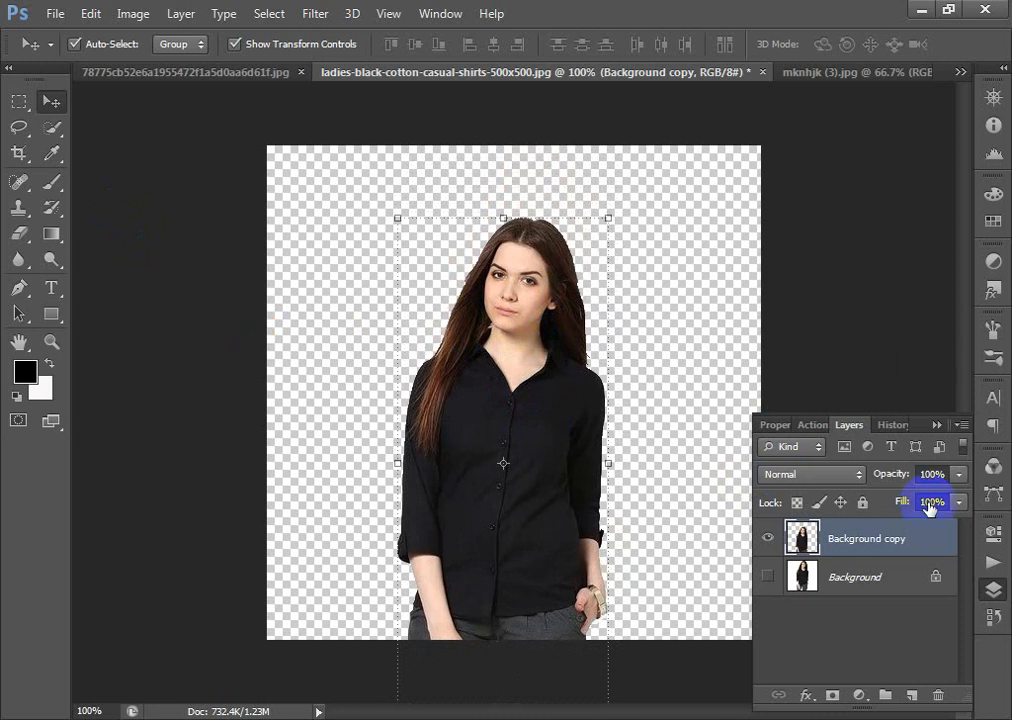
- Add a near-white Solid Color fill layer and place it beneath the cut-out woman's layer
{"action": "left_click", "coordinate": [860, 693]}
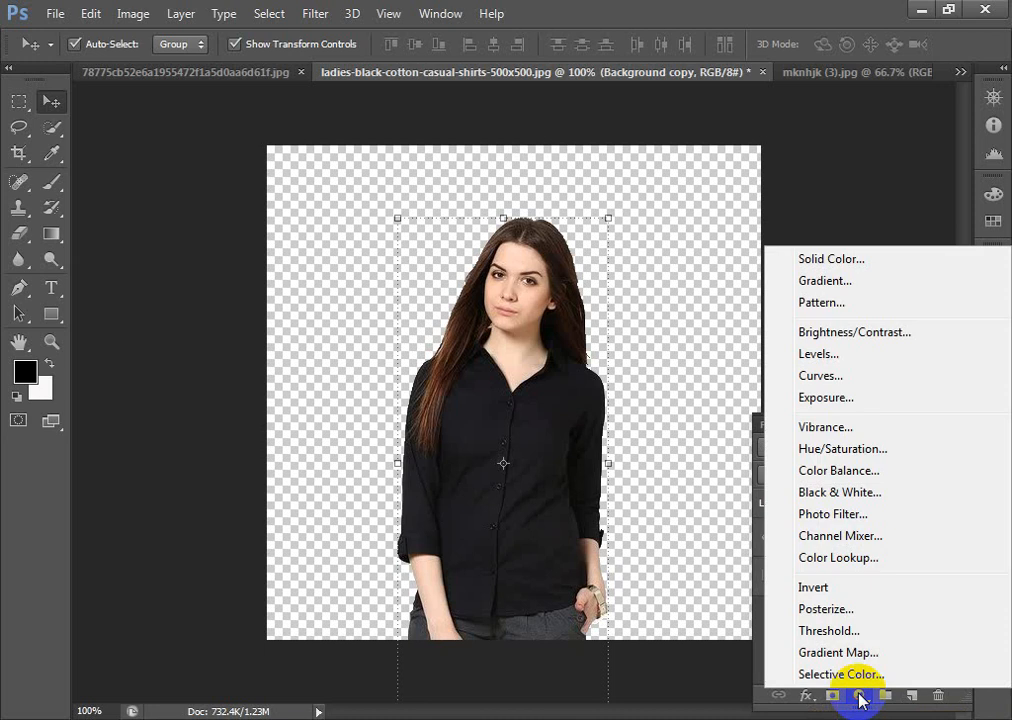
{"action": "left_click", "coordinate": [832, 259]}
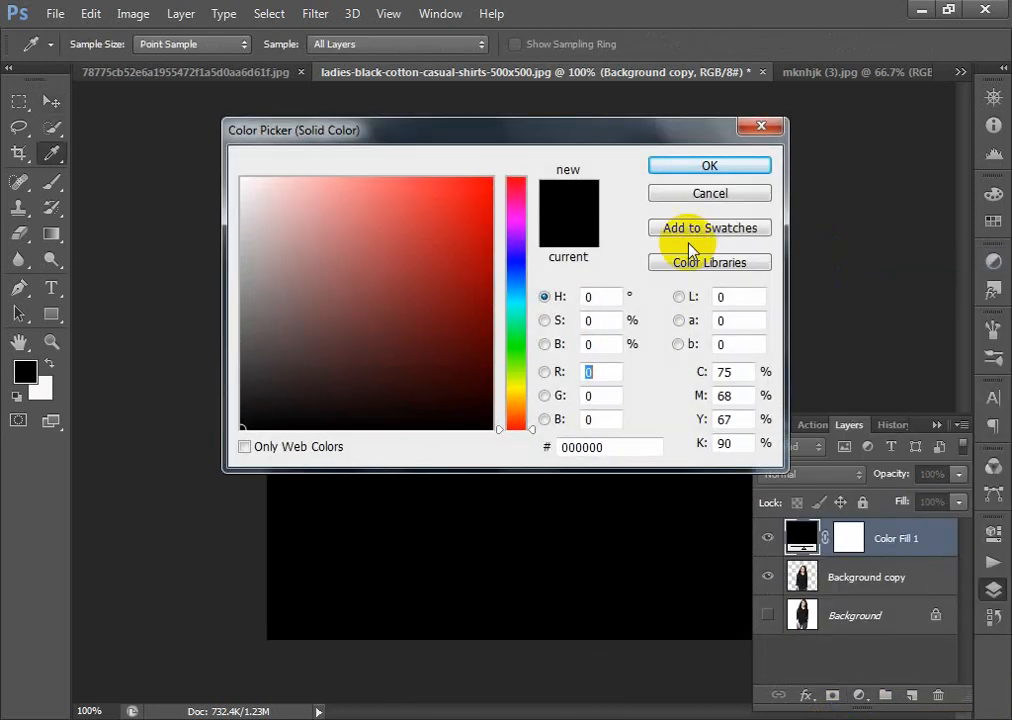
{"action": "left_click", "coordinate": [244, 181]}
{"action": "left_click", "coordinate": [687, 168]}
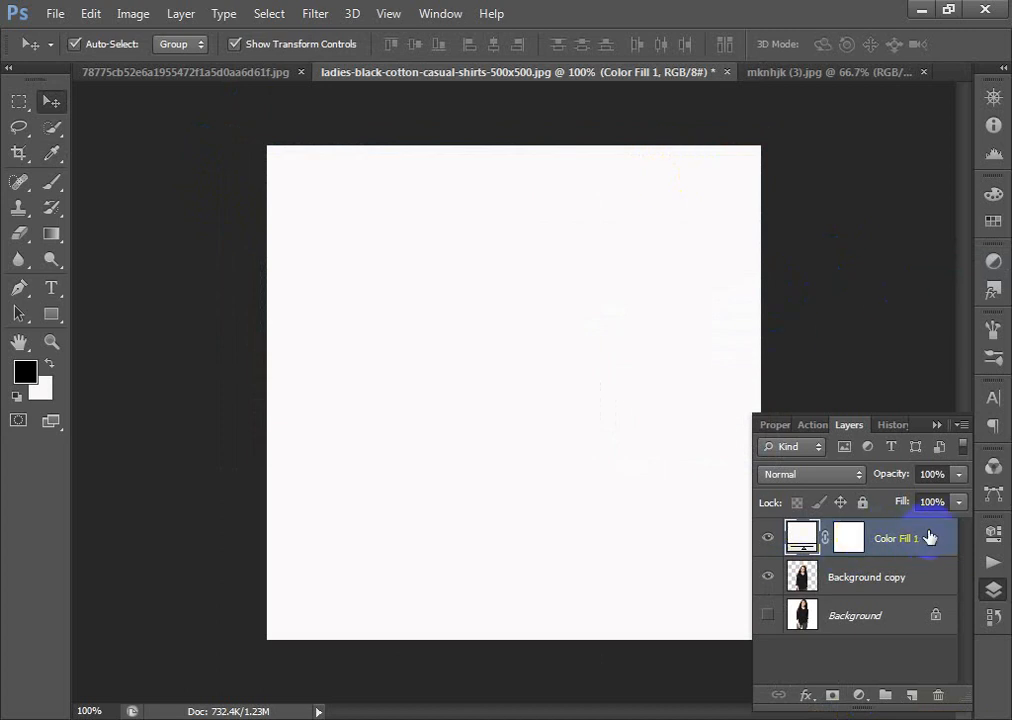
{"action": "left_click_drag", "start_coordinate": [930, 538], "coordinate": [930, 596]}
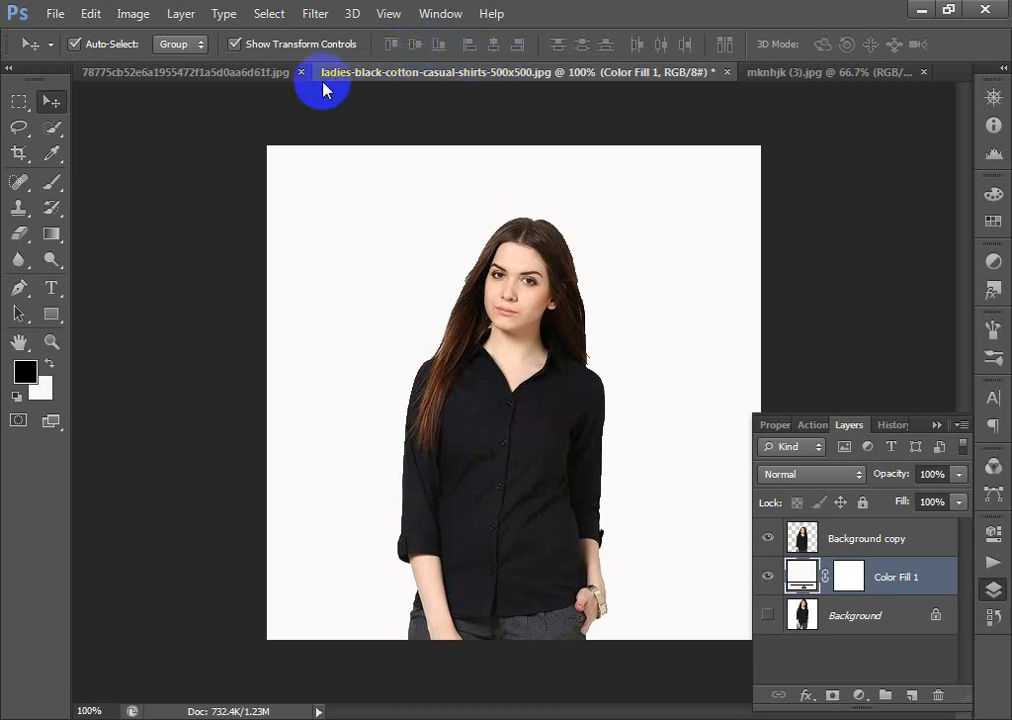
- Copy the black drip image from mknhjk (3) into the woman's document, centre it over her, and stack its layer on top
{"action": "left_click", "coordinate": [255, 74]}
{"action": "left_click", "coordinate": [799, 74]}
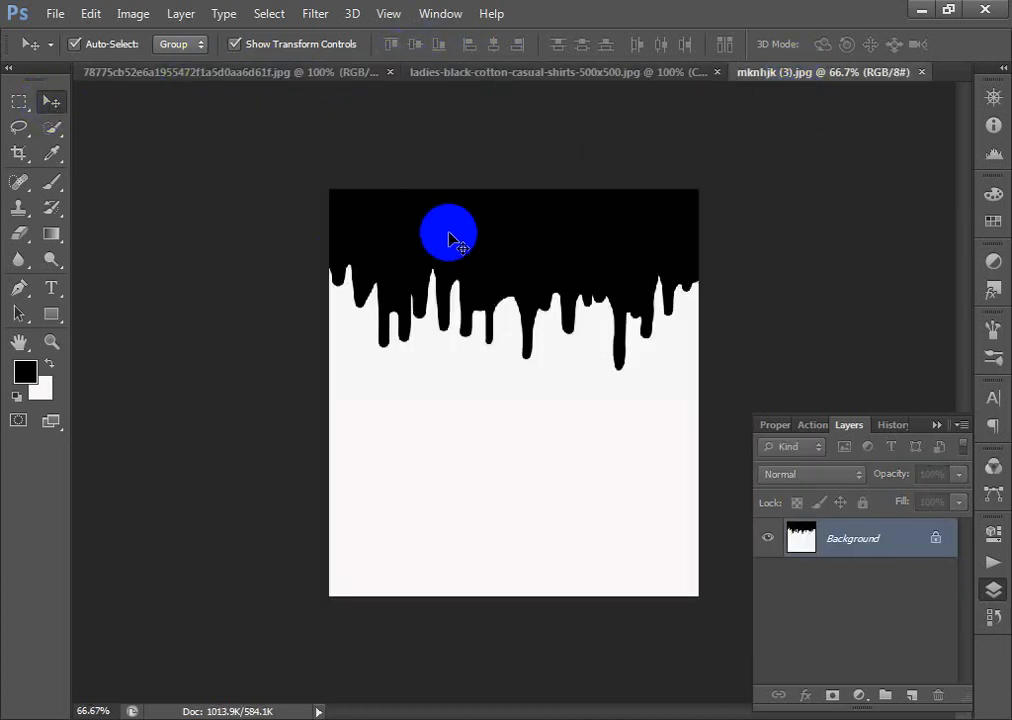
{"action": "left_click_drag", "start_coordinate": [490, 257], "coordinate": [523, 377]}
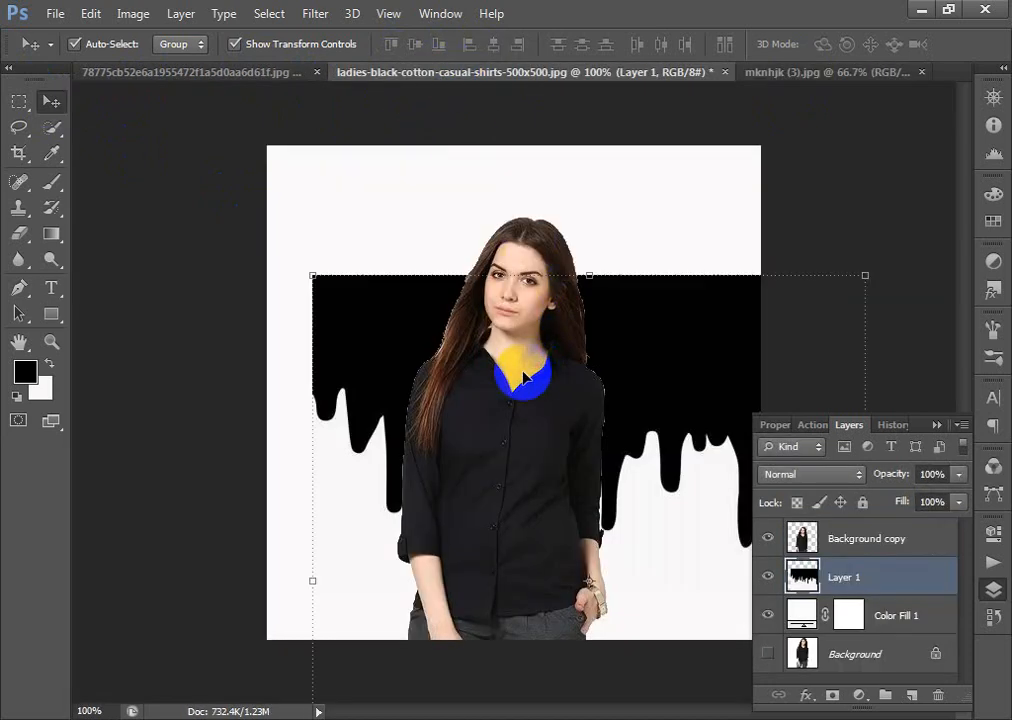
{"action": "left_click_drag", "start_coordinate": [655, 350], "coordinate": [588, 357]}
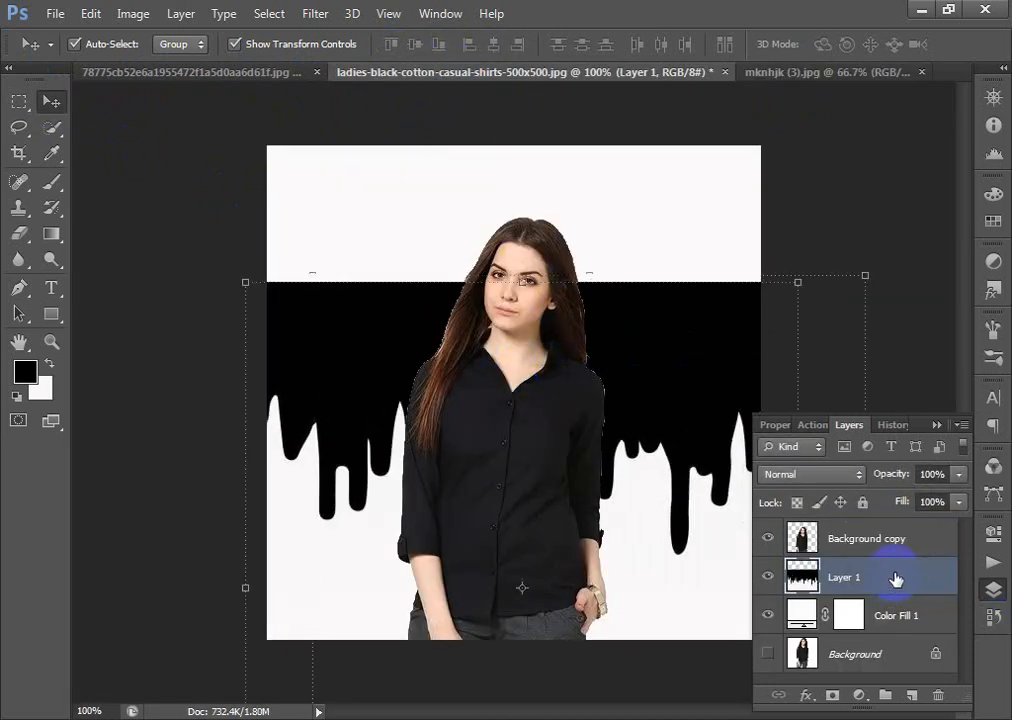
{"action": "left_click_drag", "start_coordinate": [905, 577], "coordinate": [905, 537]}
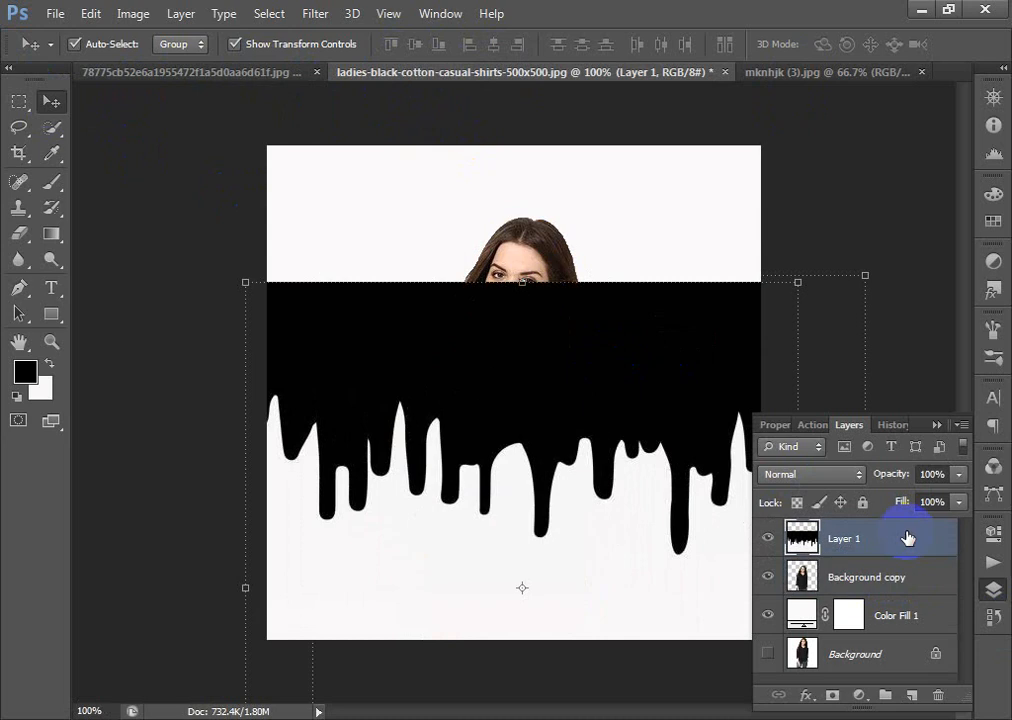
- Scale the black drip layer to about 38% width and 58% height, and position it across the lower part of her shirt
{"action": "left_click_drag", "start_coordinate": [591, 388], "coordinate": [526, 425]}
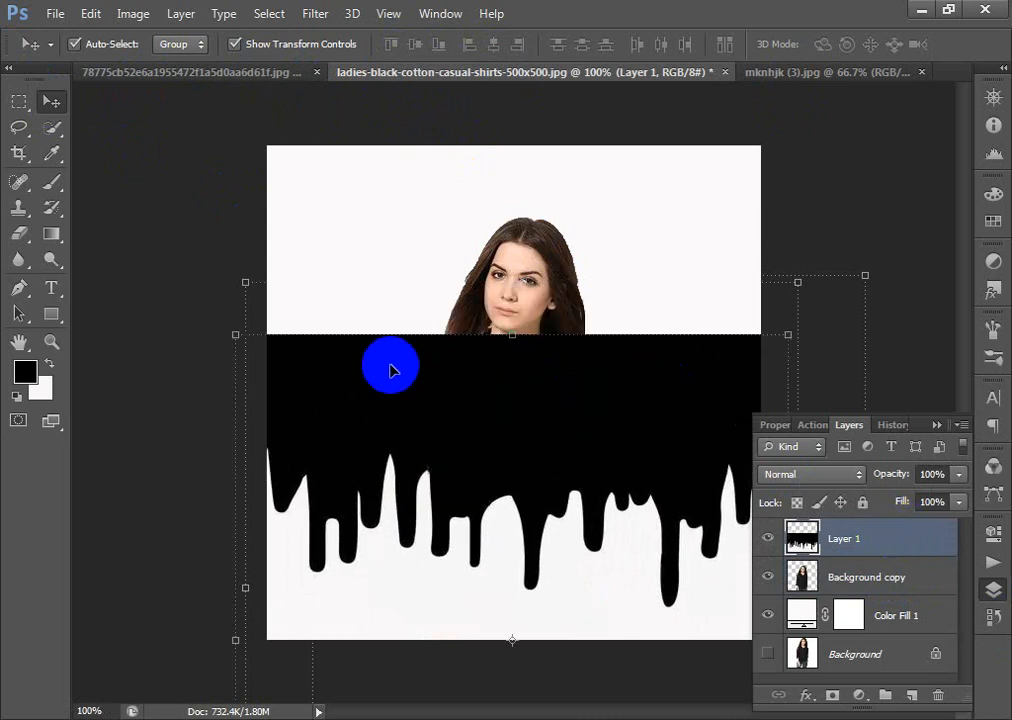
{"action": "key", "text": "ctrl+t"}
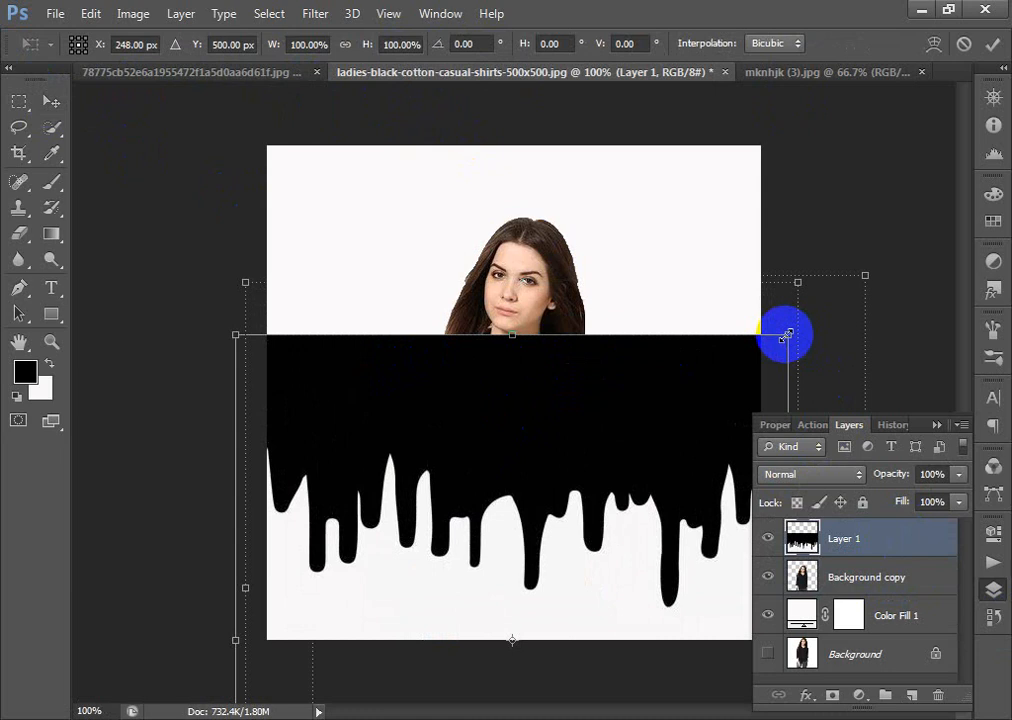
{"action": "left_click_drag", "start_coordinate": [787, 335], "coordinate": [662, 463]}
{"action": "left_click_drag", "start_coordinate": [578, 488], "coordinate": [614, 436]}
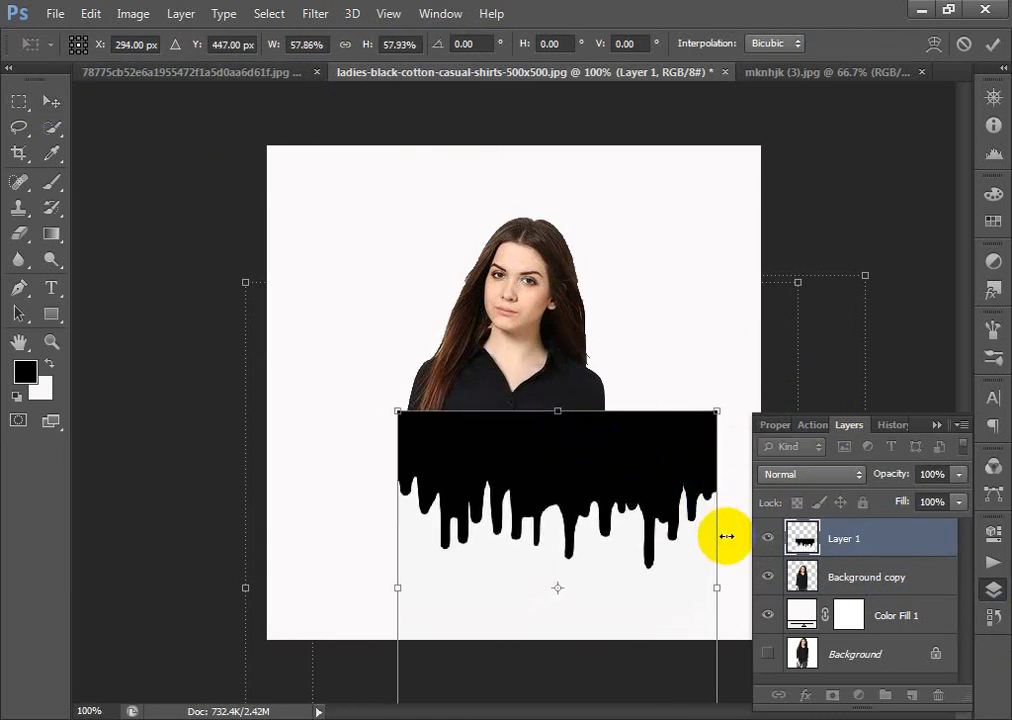
{"action": "left_click_drag", "start_coordinate": [716, 537], "coordinate": [609, 529]}
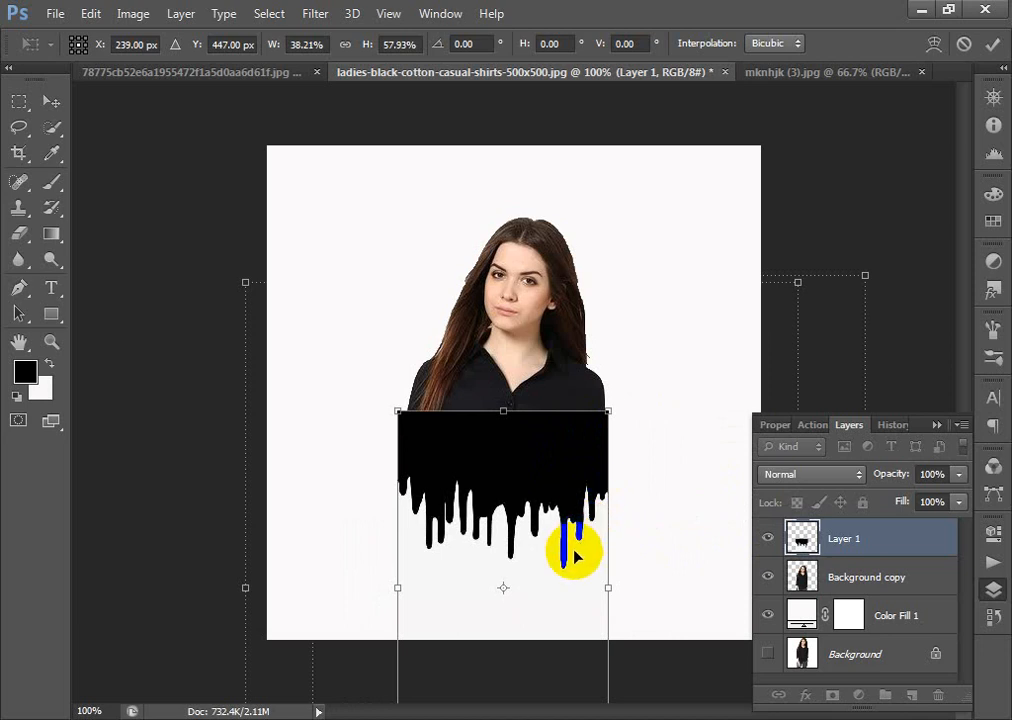
{"action": "key", "text": "Right"}
{"action": "key", "text": "Return"}
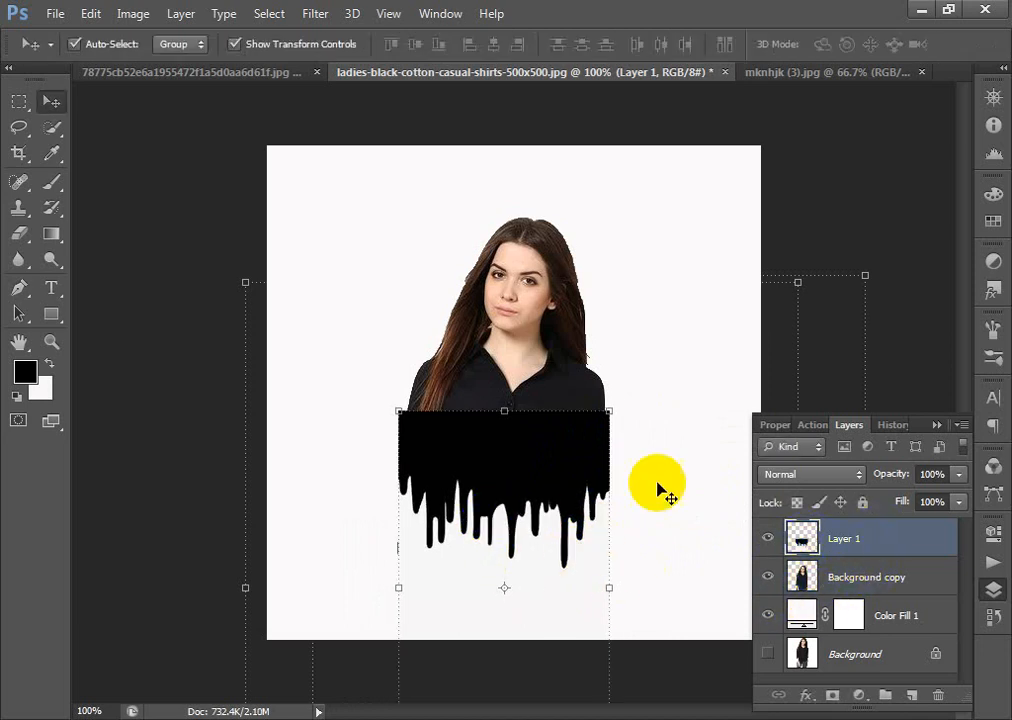
- Set the drip layer's blend mode to Lighten
{"action": "left_click", "coordinate": [812, 478]}
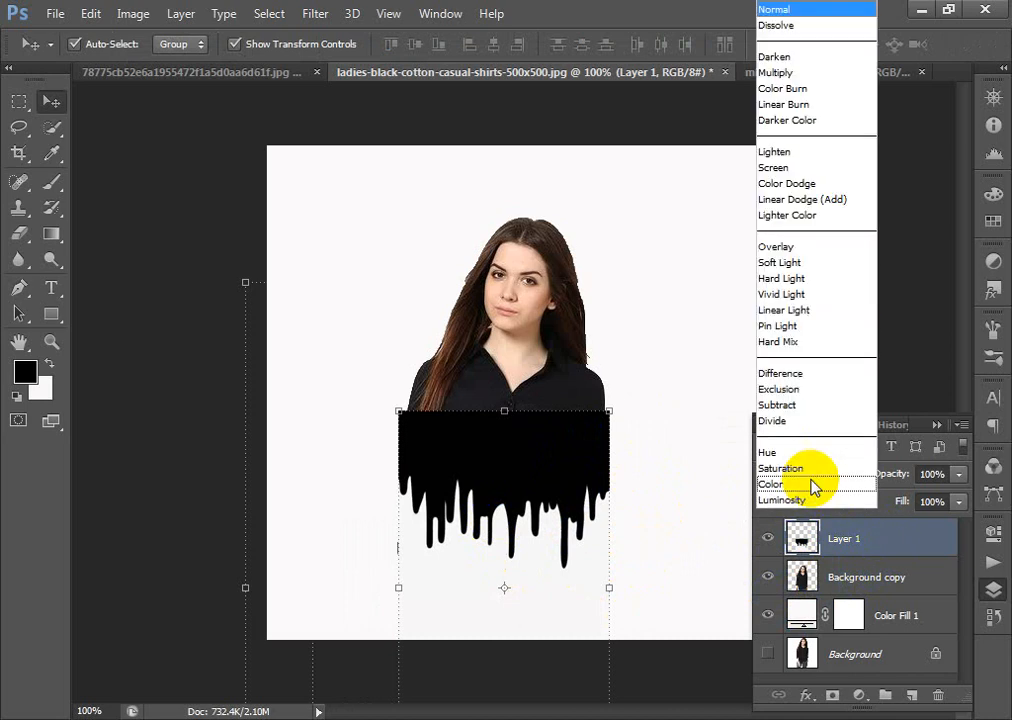
{"action": "left_click", "coordinate": [804, 152]}
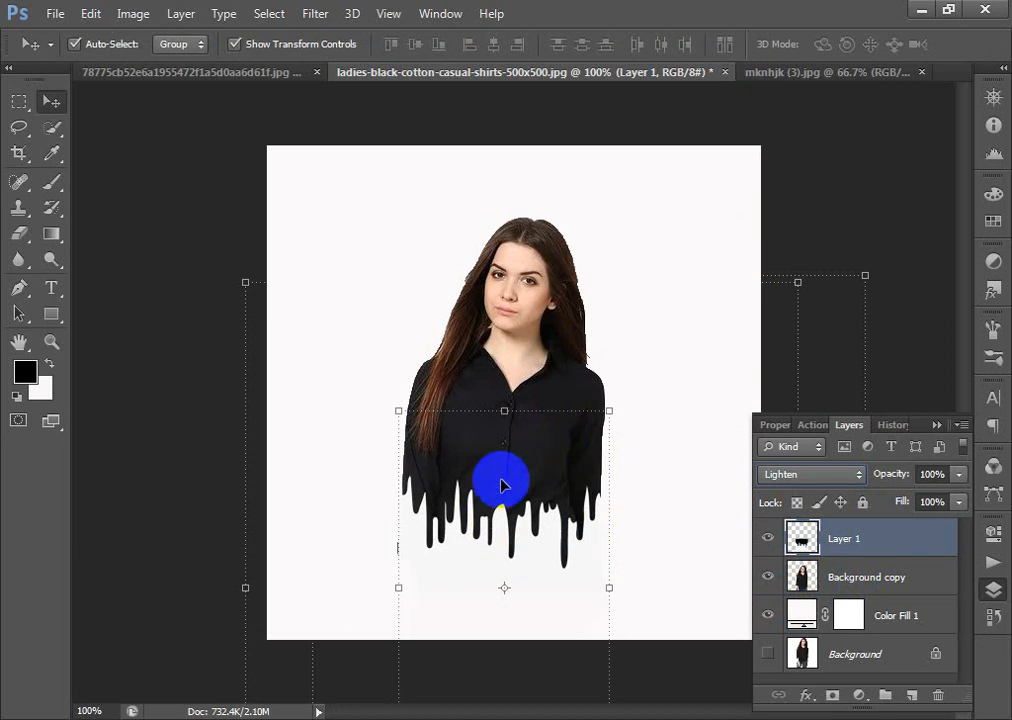
{"action": "key", "text": "shift+minus"}
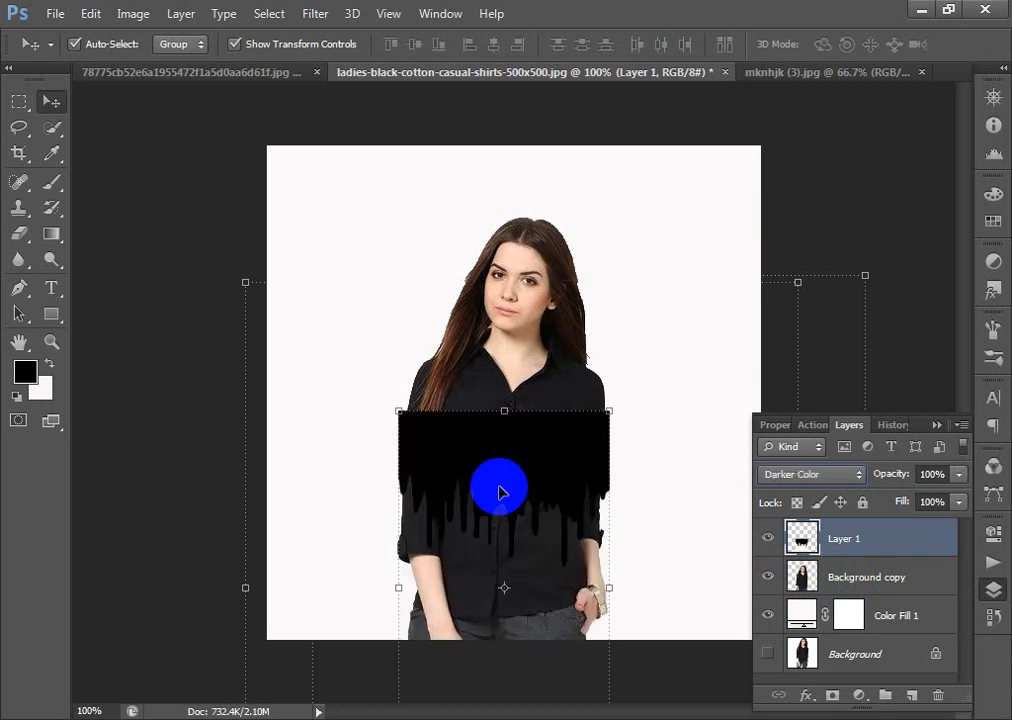
{"action": "left_click", "coordinate": [859, 579]}
{"action": "left_click", "coordinate": [858, 538]}
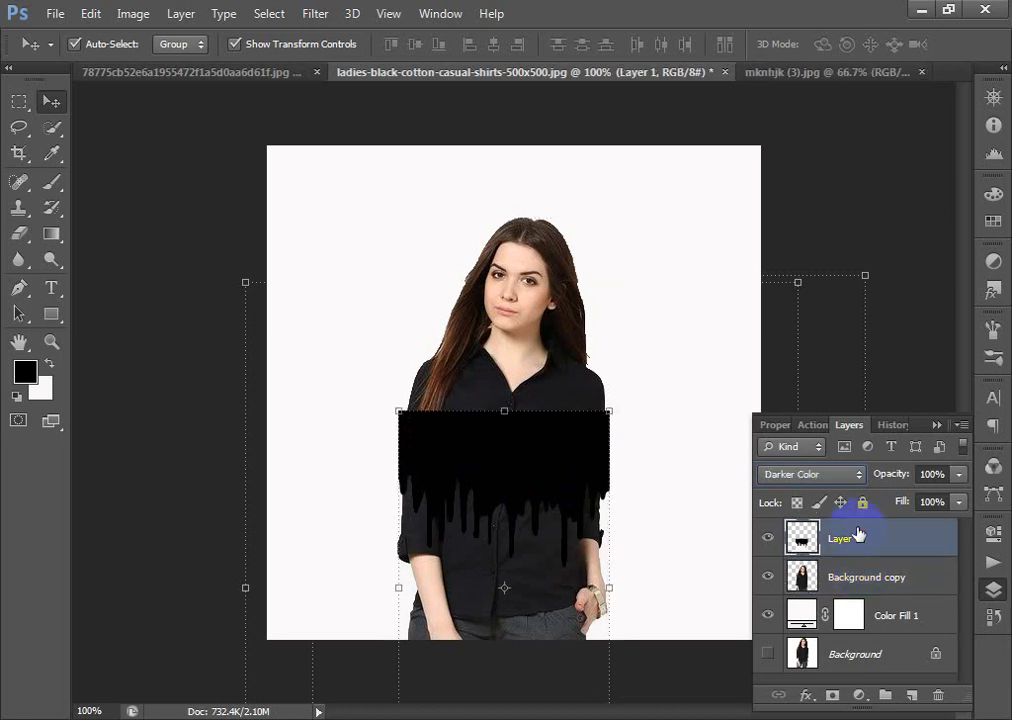
{"action": "left_click", "coordinate": [830, 476]}
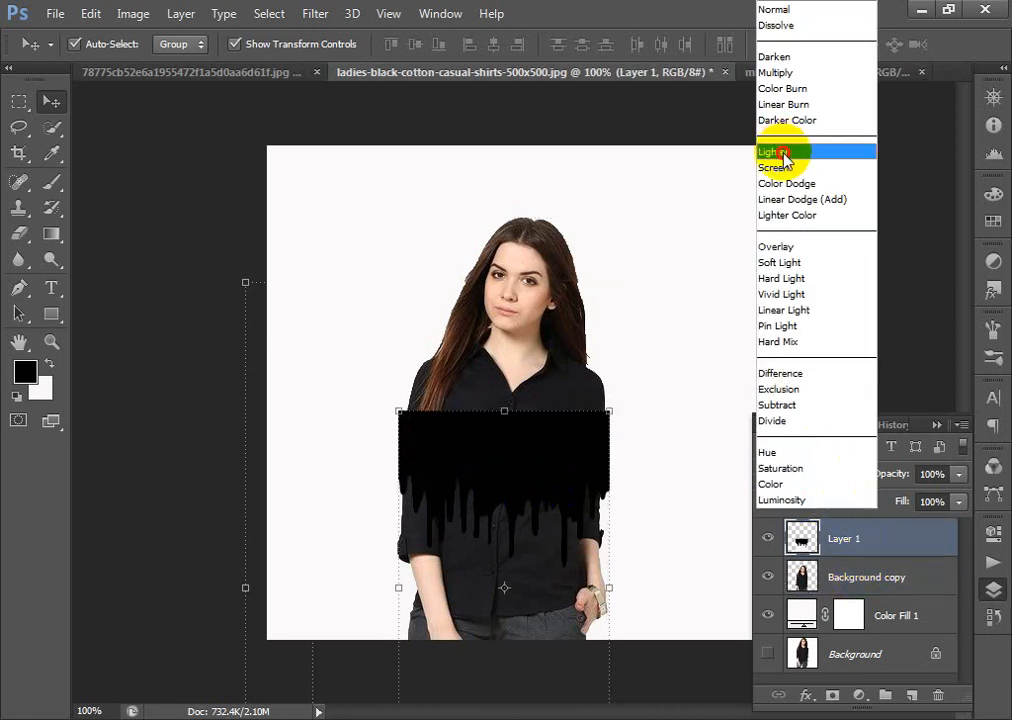
{"action": "left_click", "coordinate": [783, 152]}
- Move the drip layer slightly higher on the woman's shirt
{"action": "left_click", "coordinate": [549, 474]}
{"action": "left_click", "coordinate": [543, 463]}
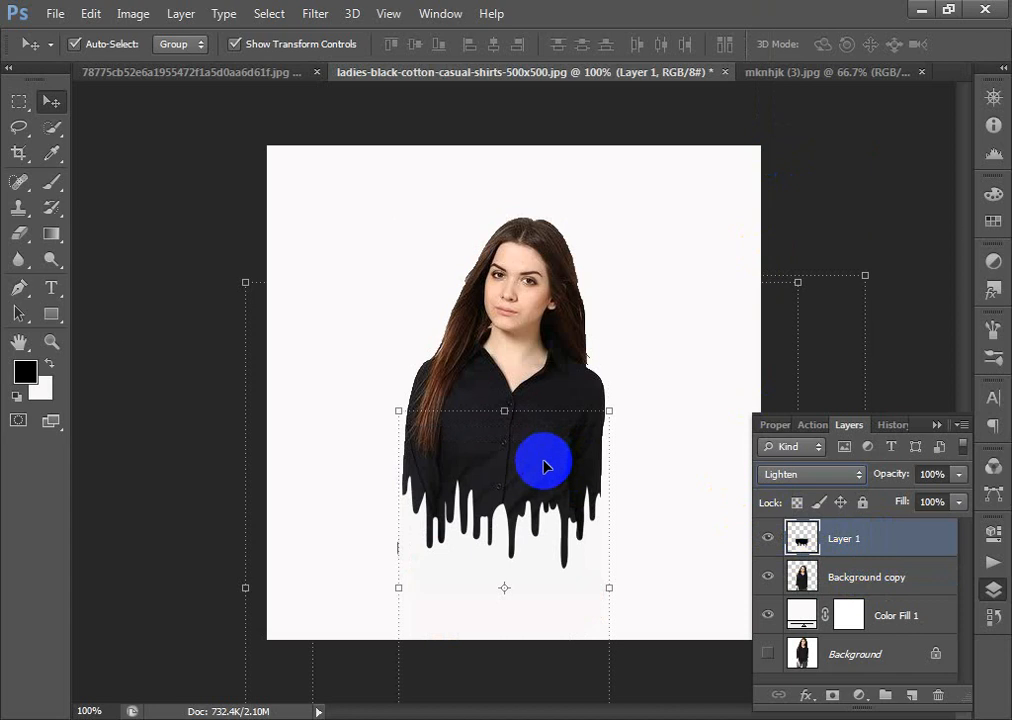
{"action": "left_click", "coordinate": [544, 500]}
{"action": "mouse_move", "coordinate": [516, 423]}
{"action": "left_mouse_down"}
{"action": "mouse_move", "coordinate": [531, 458]}
{"action": "mouse_move", "coordinate": [531, 440]}
{"action": "left_mouse_up"}
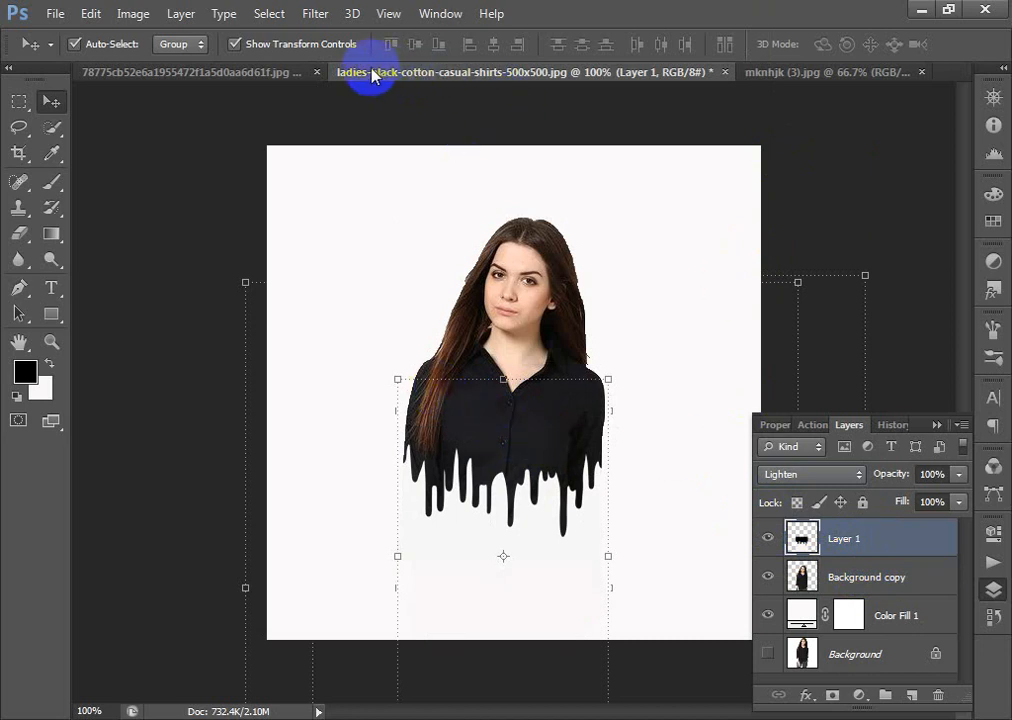
- Copy the black splatter image into the woman's document and stack its layer directly beneath the cut-out woman
{"action": "left_click", "coordinate": [274, 75]}
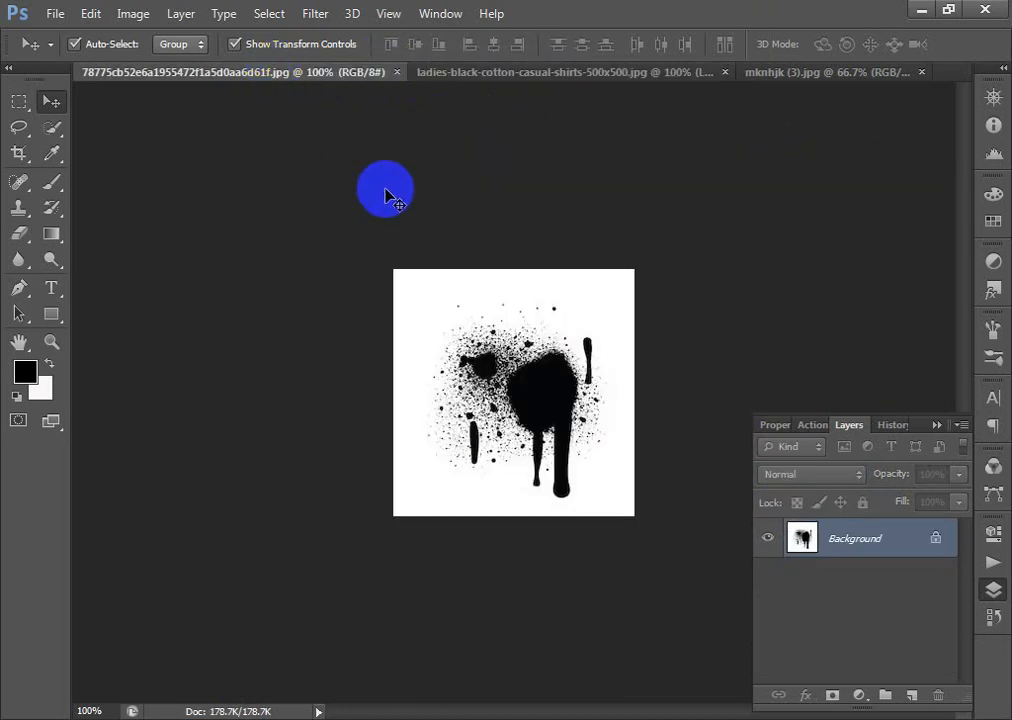
{"action": "left_click_drag", "start_coordinate": [436, 370], "coordinate": [529, 316]}
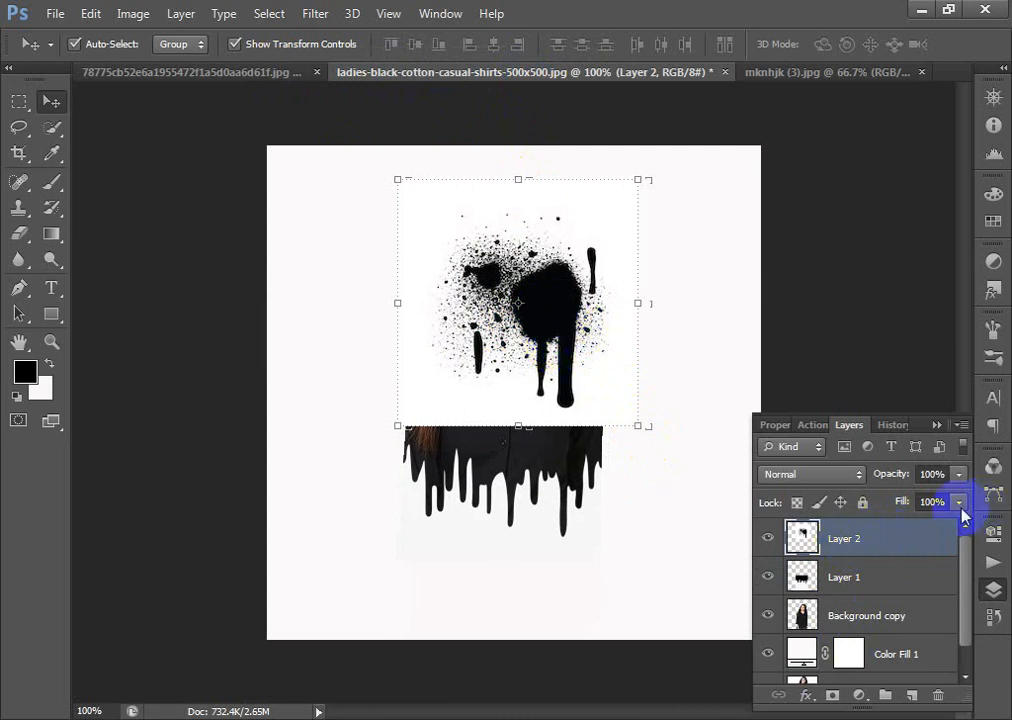
{"action": "left_click_drag", "start_coordinate": [929, 540], "coordinate": [910, 592]}
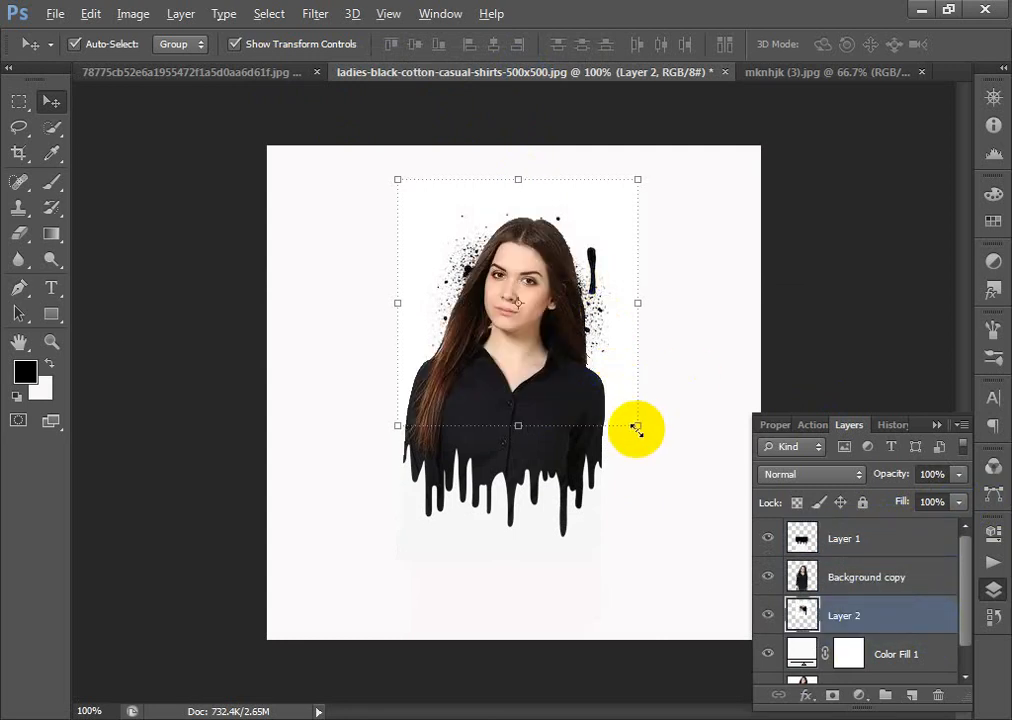
- Enlarge the splatter layer to about 161% and move it up behind the woman's head
{"action": "left_click_drag", "start_coordinate": [636, 428], "coordinate": [700, 513]}
{"action": "left_click_drag", "start_coordinate": [637, 348], "coordinate": [649, 298]}
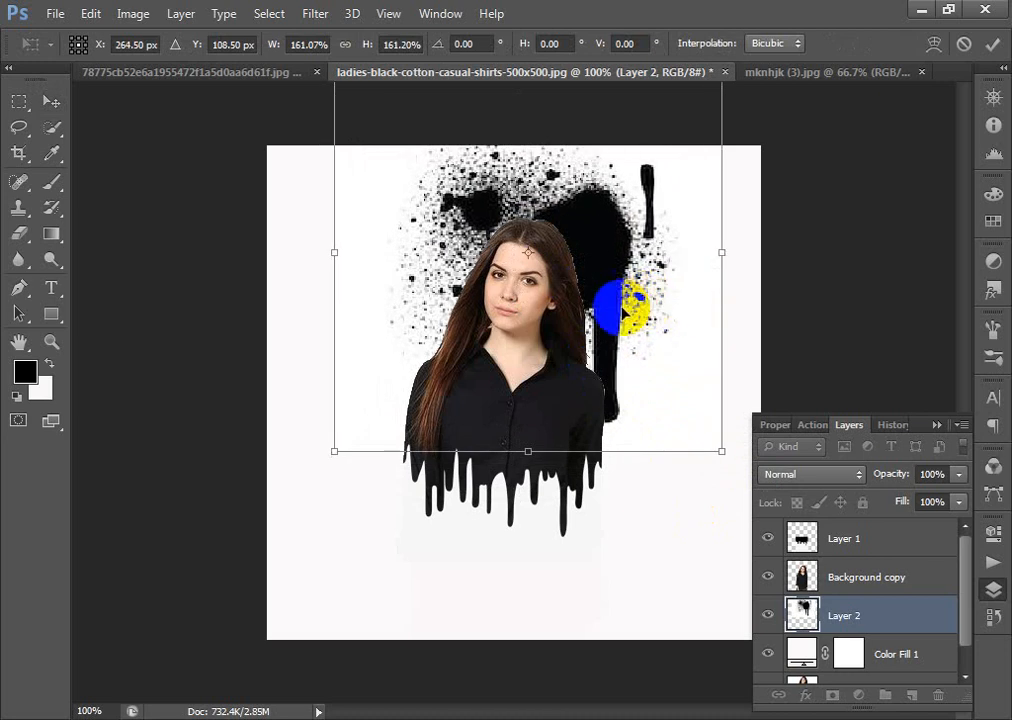
{"action": "double_click", "coordinate": [605, 160]}
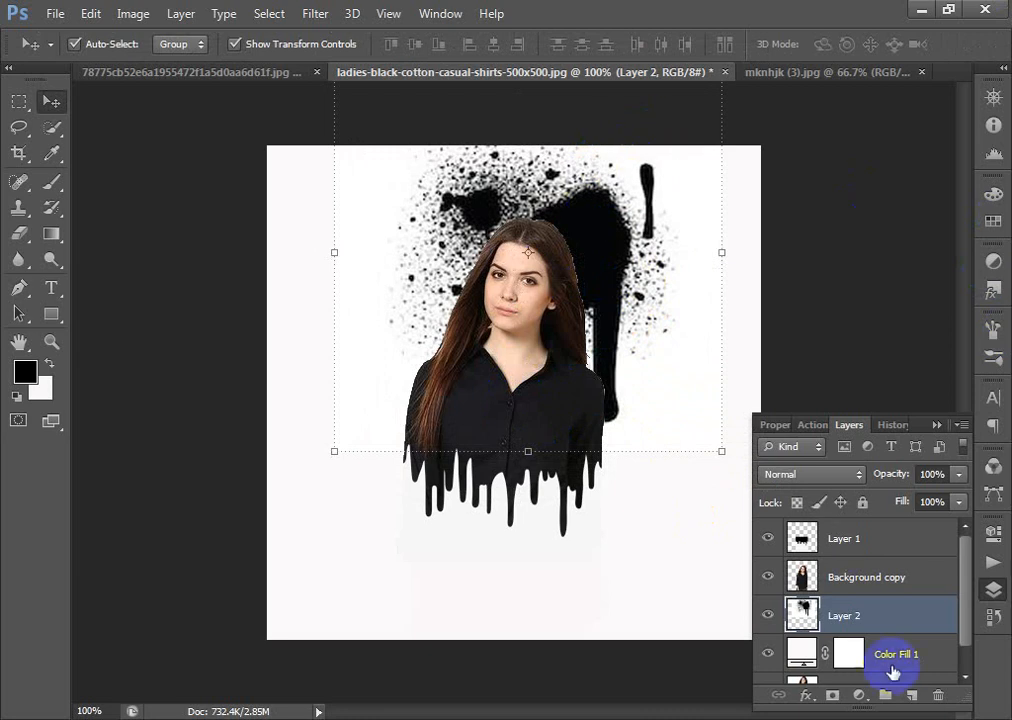
- Nudge the drip layer upward so the drips begin higher on the shirt
{"action": "left_click", "coordinate": [849, 541]}
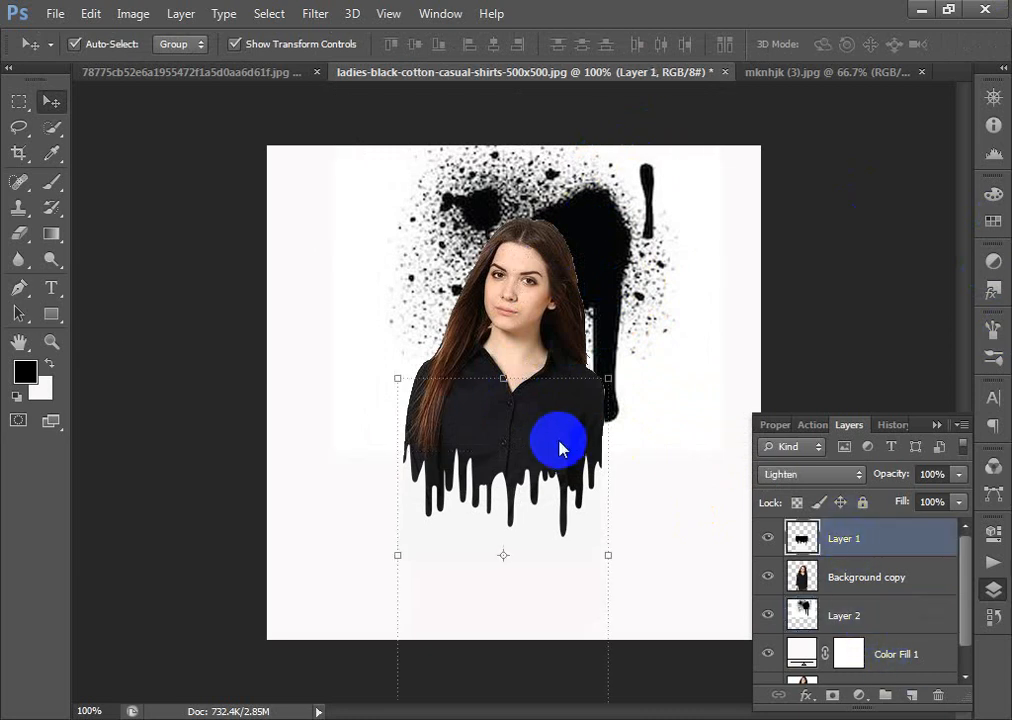
{"action": "key", "text": "Up"}
{"action": "key", "text": "Up"}
{"action": "key", "text": "Up"}
{"action": "key", "text": "Up"}
{"action": "key", "text": "Up"}
{"action": "key", "text": "Up"}
{"action": "key", "text": "Up"}
{"action": "key", "text": "Up"}
{"action": "key", "text": "Up"}
{"action": "key", "text": "Up"}
{"action": "key", "text": "Up"}
{"action": "key", "text": "Up"}
{"action": "key", "text": "Up"}
{"action": "key", "text": "Up"}
{"action": "key", "text": "Up"}
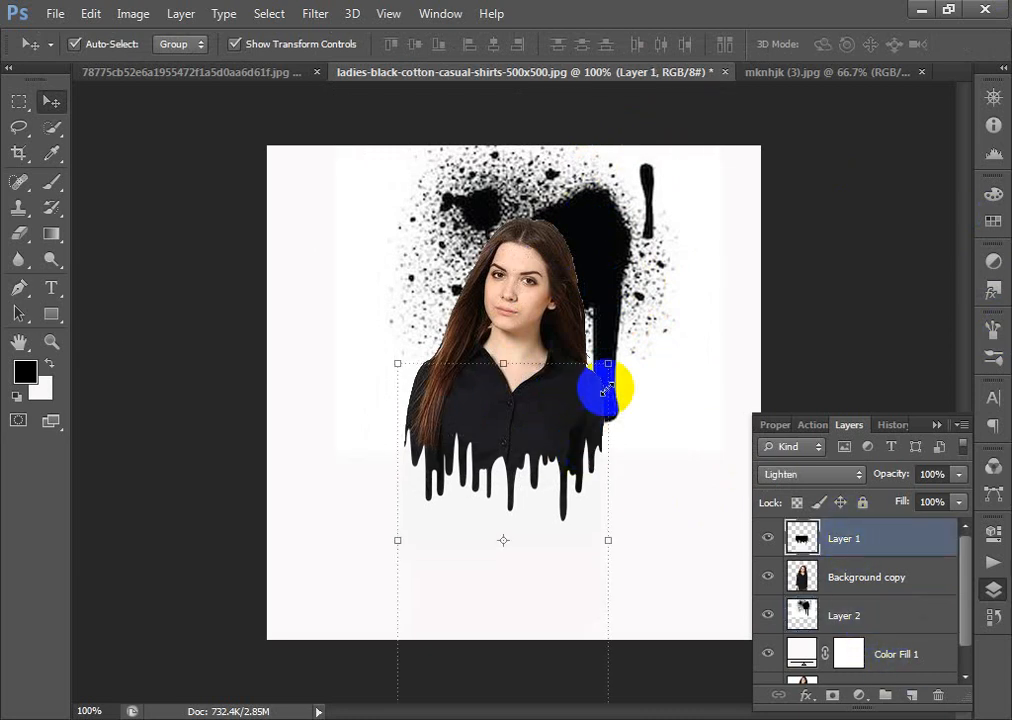
- Scale the splatter layer down to about 89% and shift it slightly lower behind the woman's head
{"action": "left_click", "coordinate": [605, 248]}
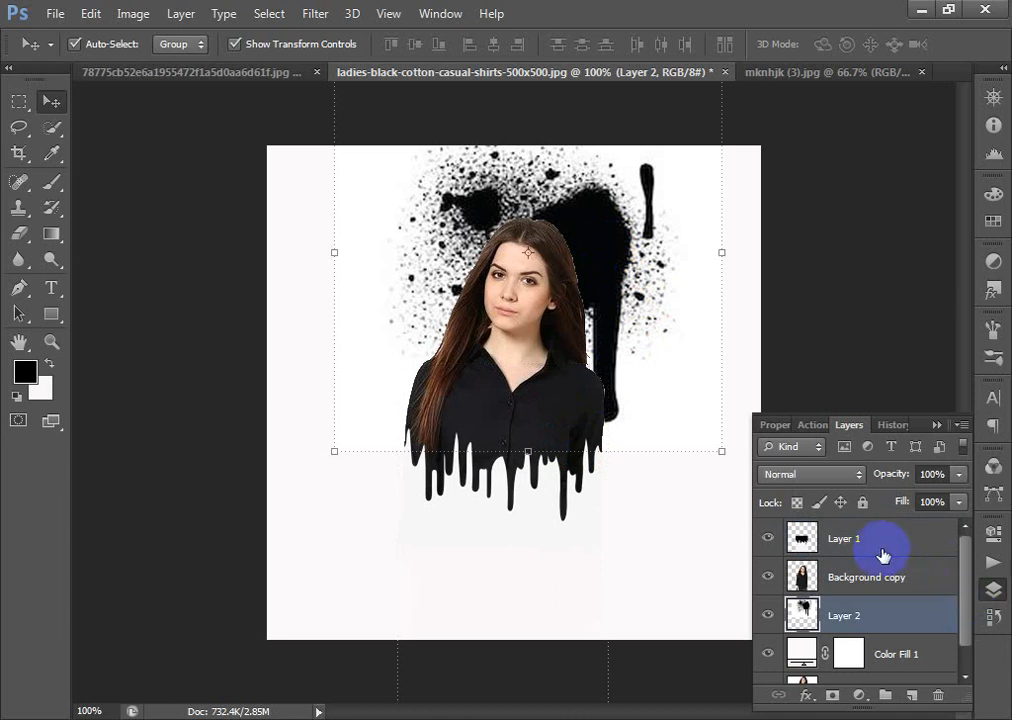
{"action": "left_click_drag", "start_coordinate": [721, 451], "coordinate": [696, 429]}
{"action": "left_click_drag", "start_coordinate": [628, 273], "coordinate": [618, 287]}
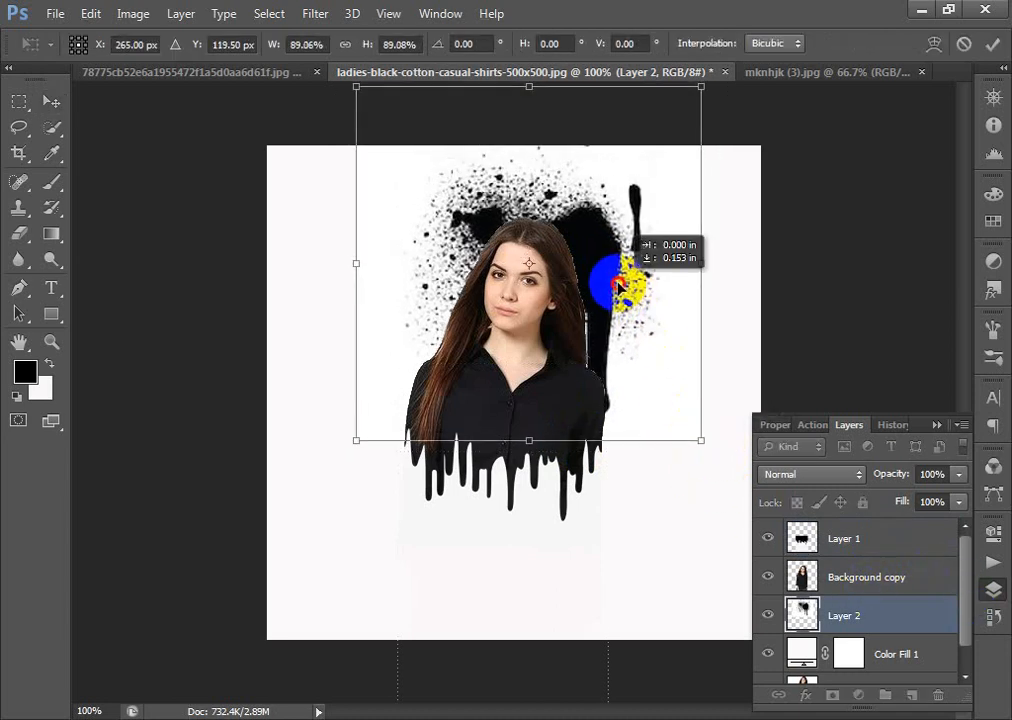
{"action": "key", "text": "Return"}
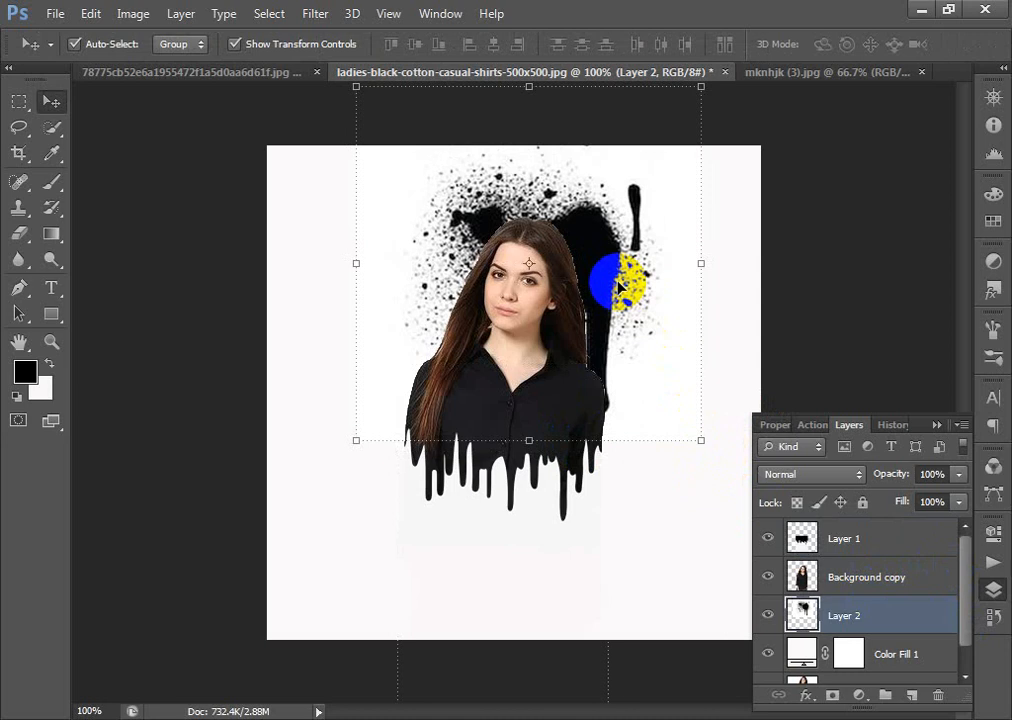